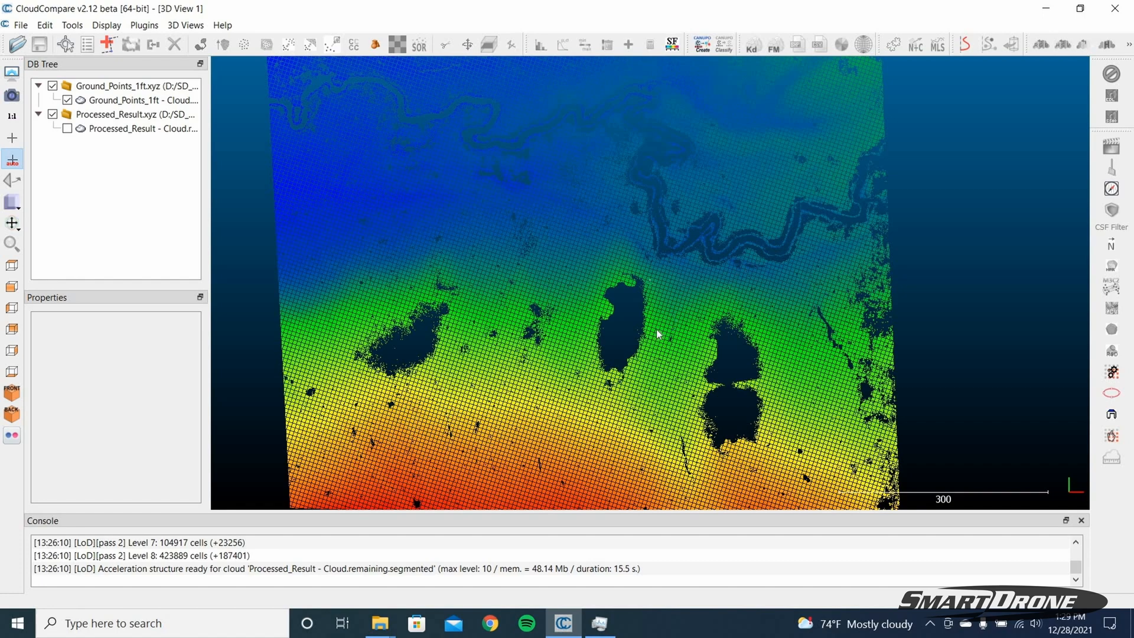
scroll(659, 331, up, 2)
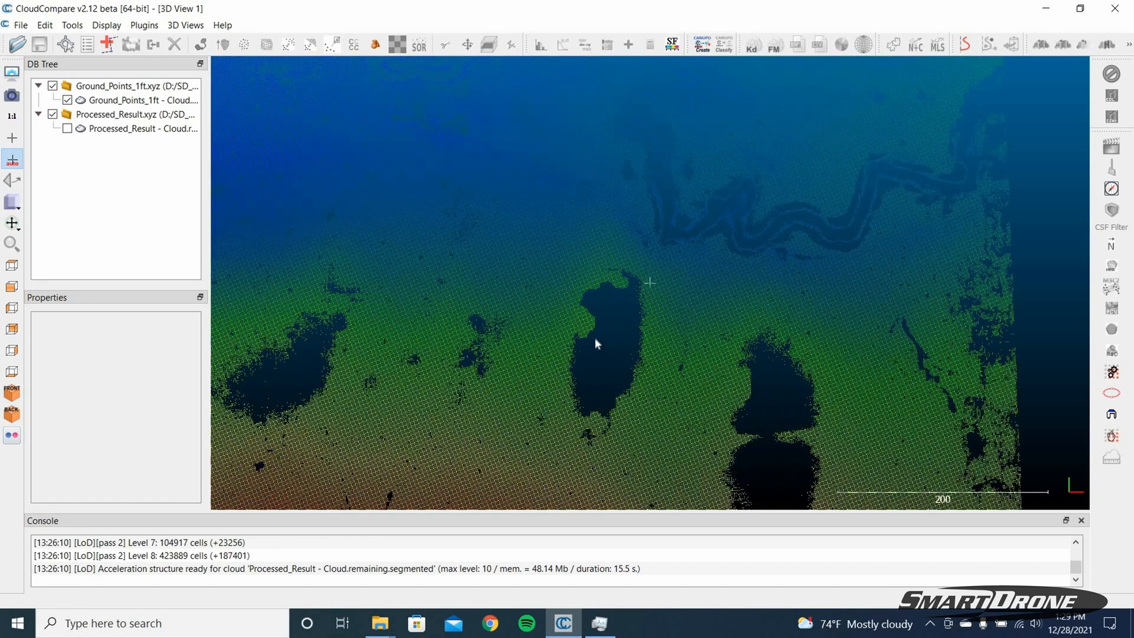
scroll(602, 343, down, 3)
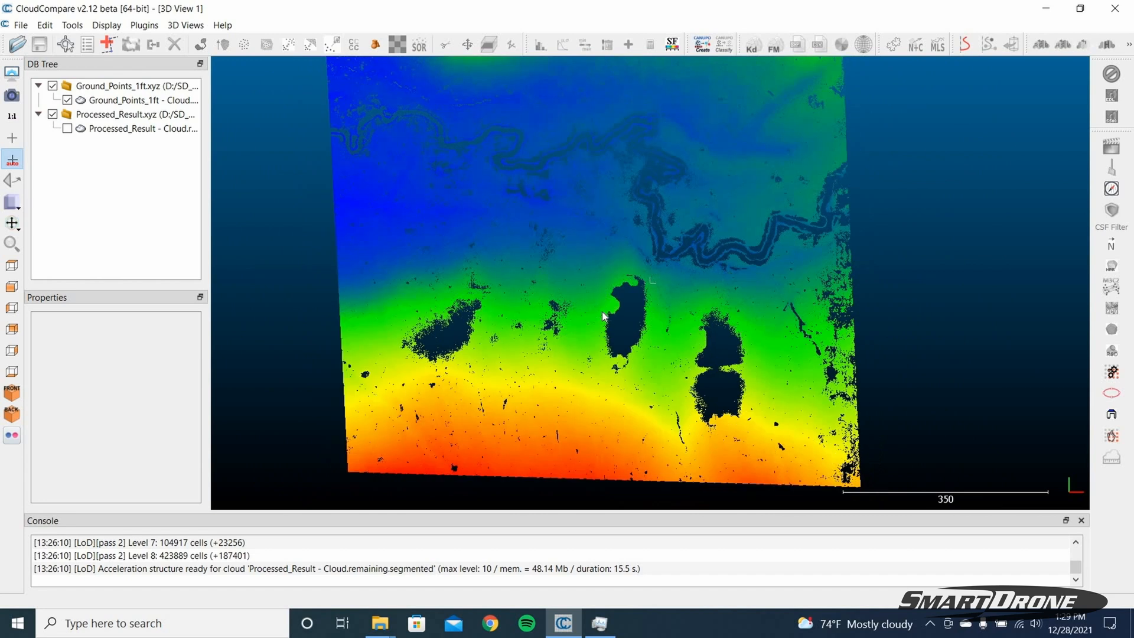
scroll(602, 312, up, 1)
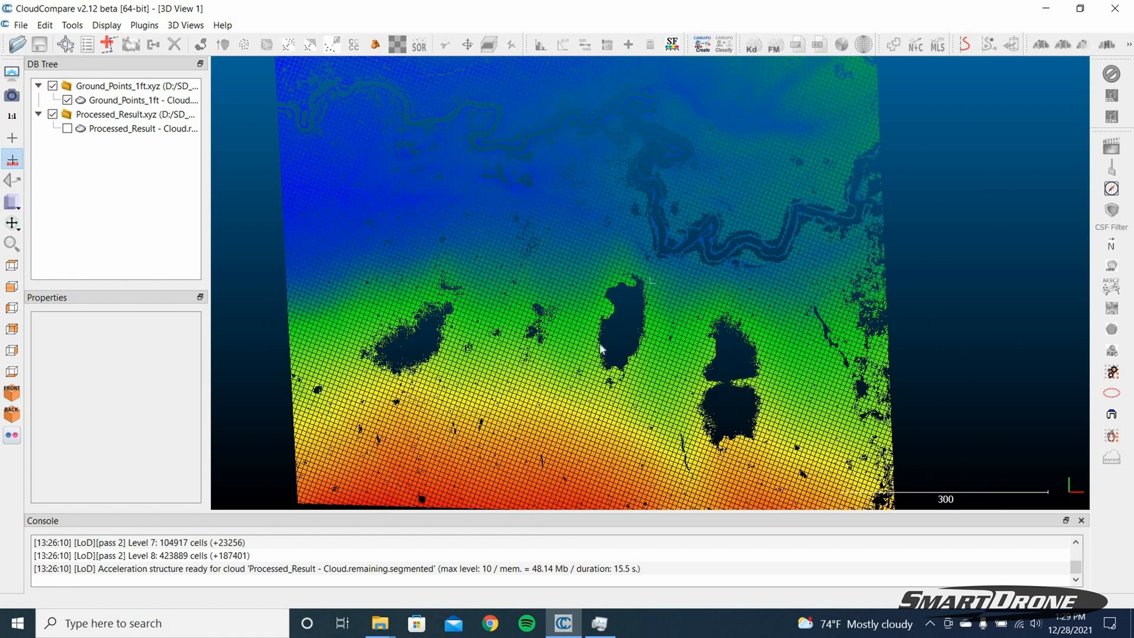
scroll(612, 331, down, 1)
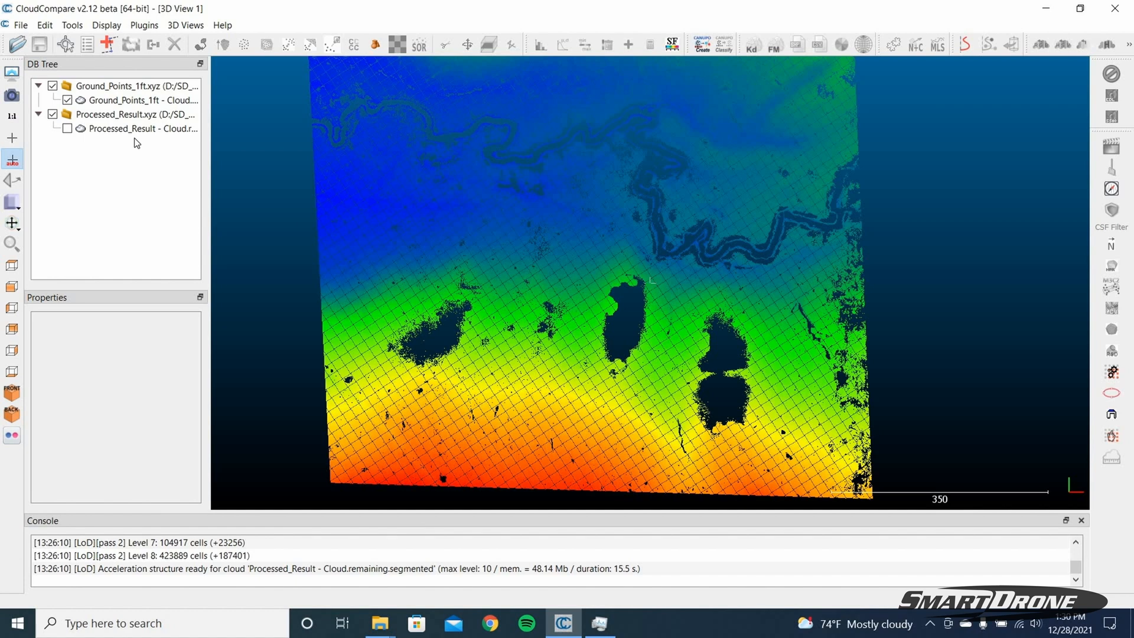
- Show the Processed_Result cloud over the ground points, inspect it from oblique angles, and return to the top view
click(140, 101)
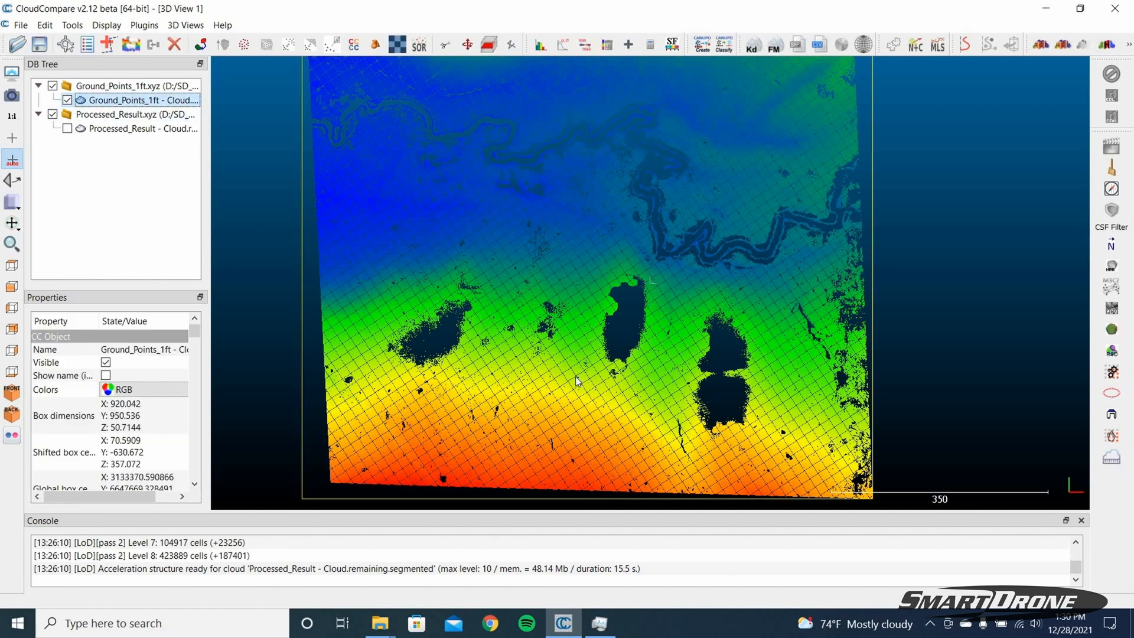
click(67, 129)
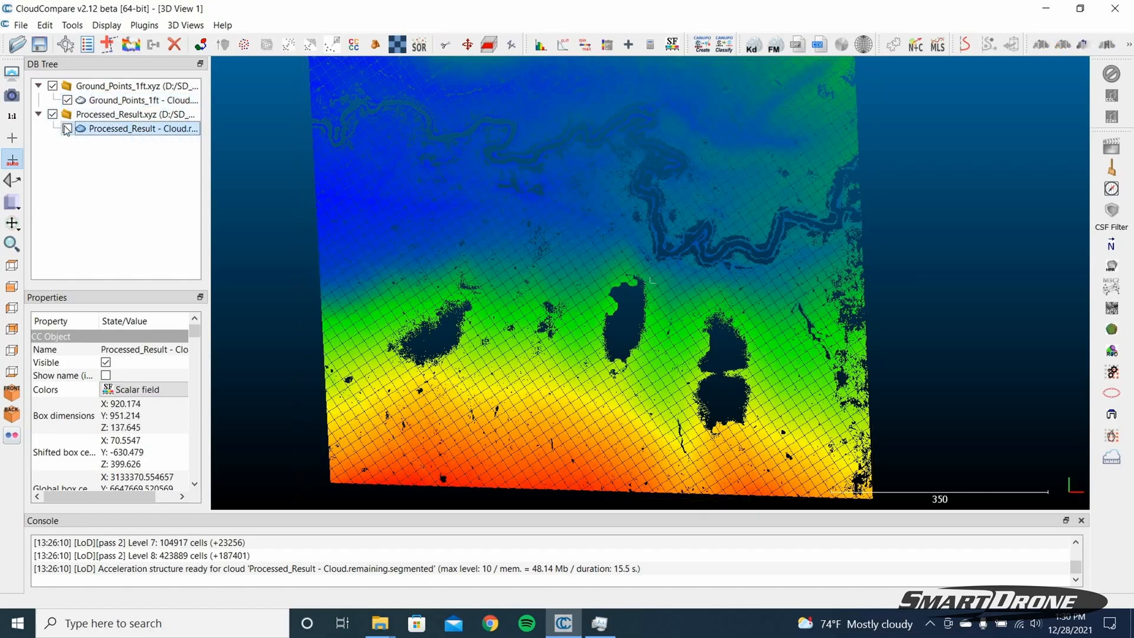
click(67, 129)
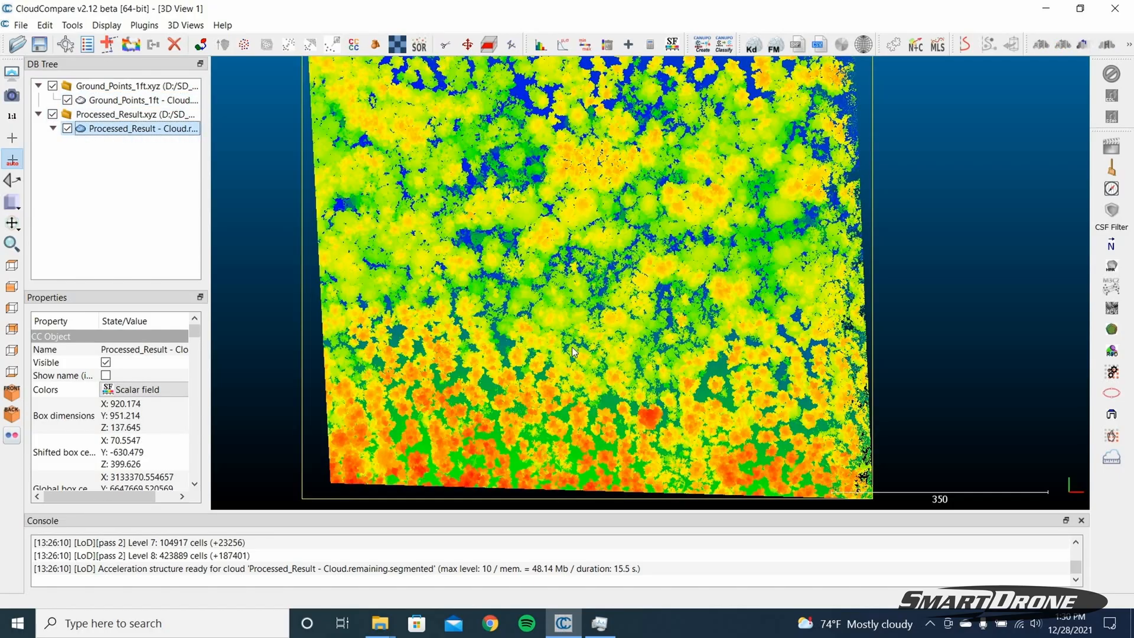
drag(565, 268, 660, 315)
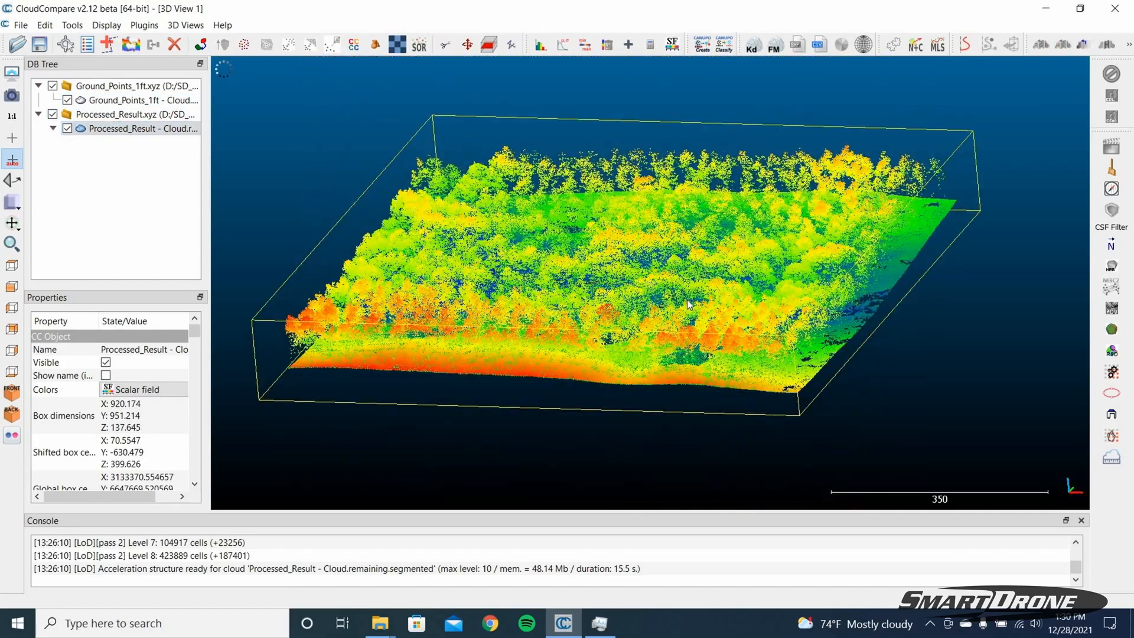
drag(537, 264, 656, 360)
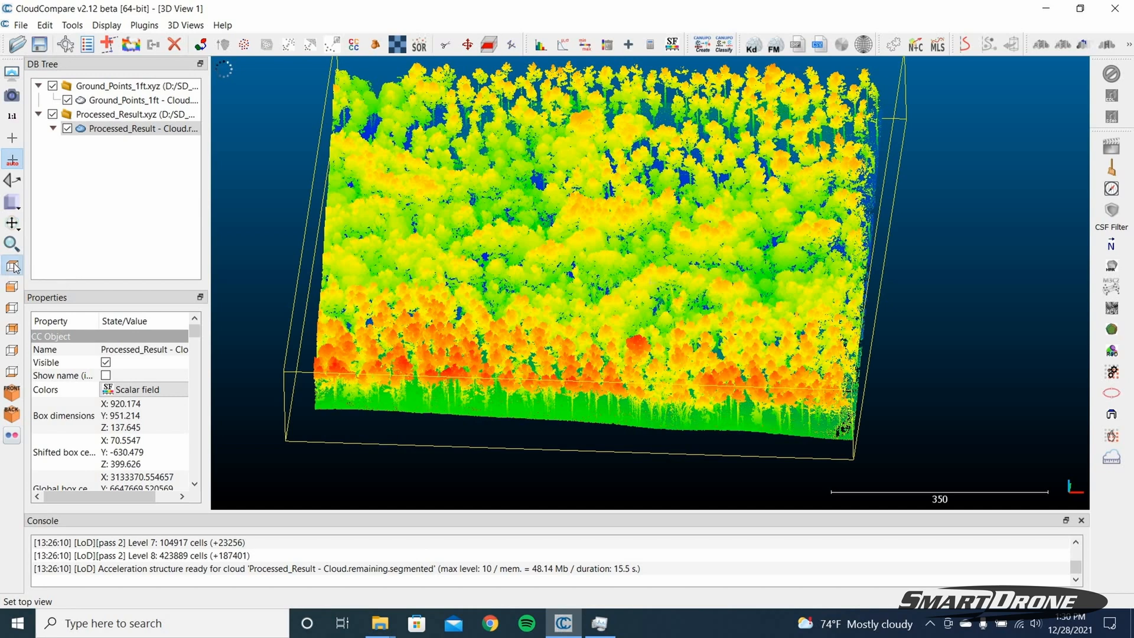
click(11, 267)
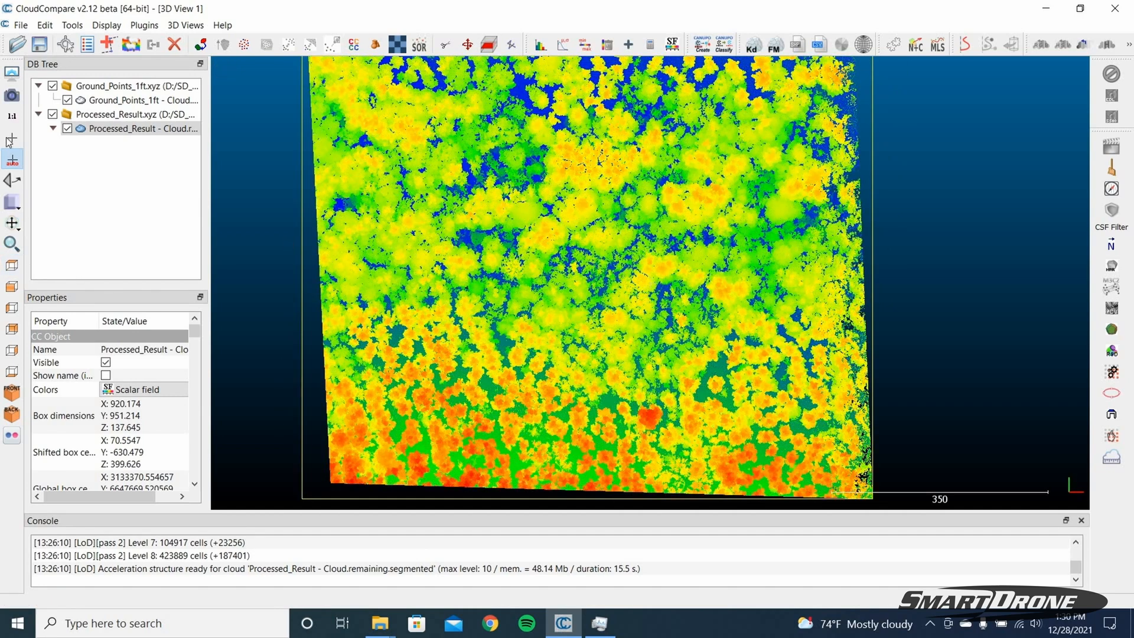
- Hide the whole Processed_Result.xyz group while keeping the Ground_Points_1ft cloud displayed
click(100, 100)
click(67, 128)
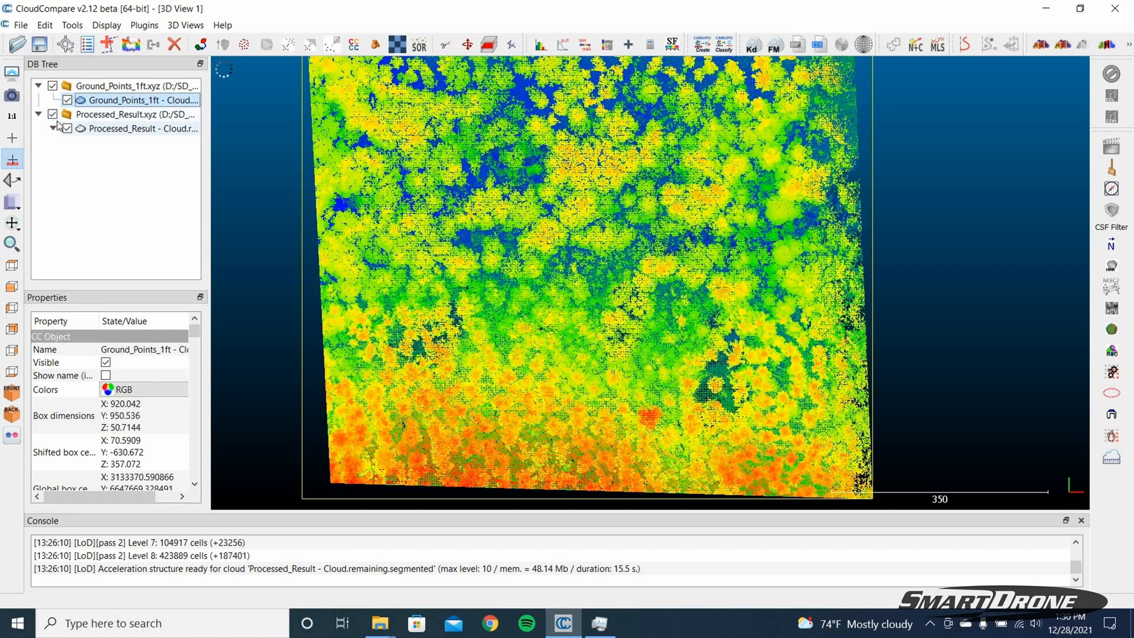
click(53, 114)
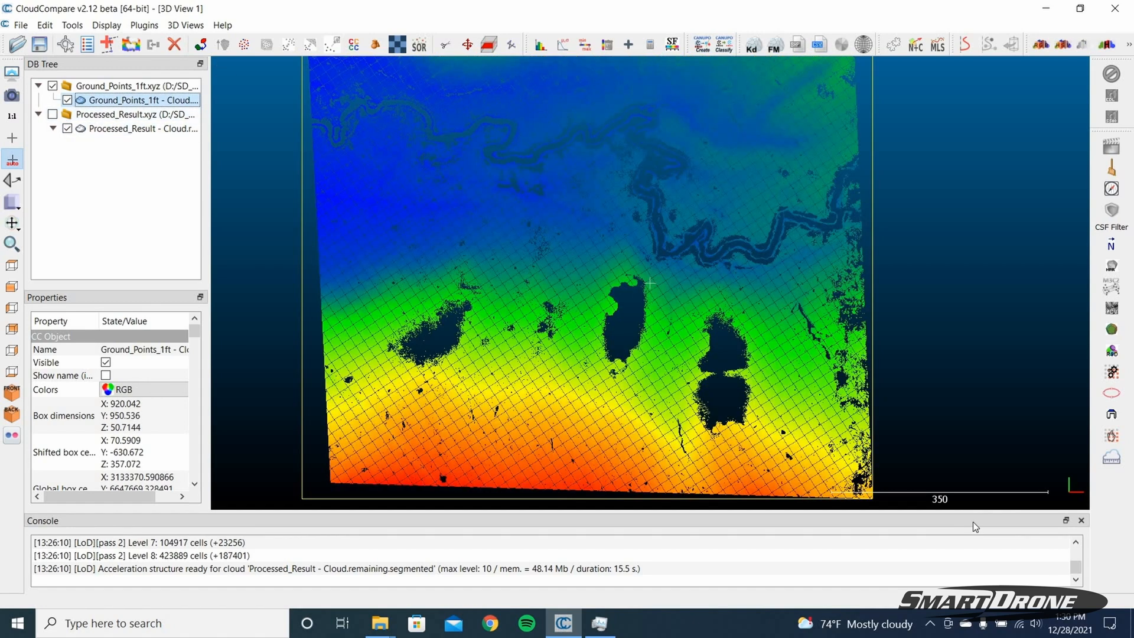
- Segment the Processed_Result cloud with a polygon around the middle void in the ground points, keep the inside, and confirm
click(130, 130)
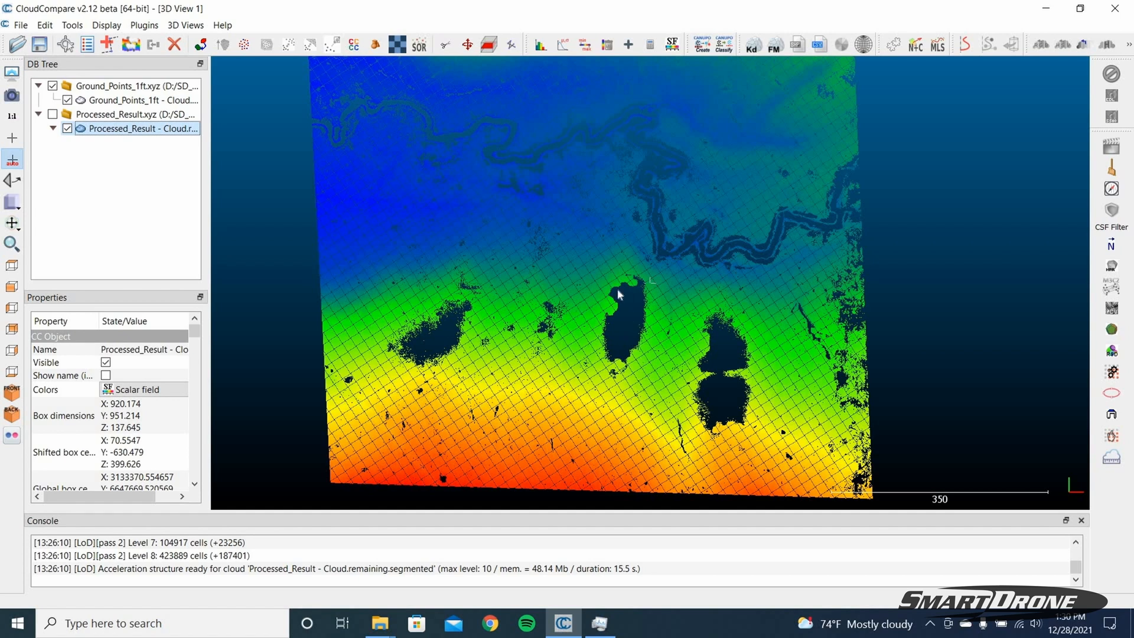
click(447, 43)
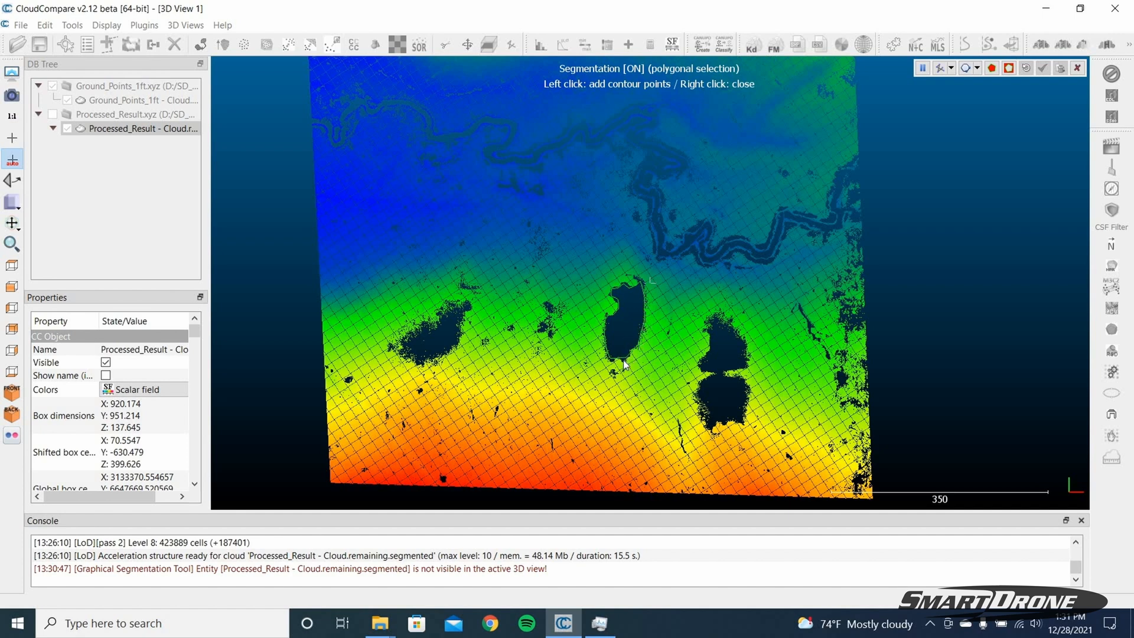
right_click(624, 338)
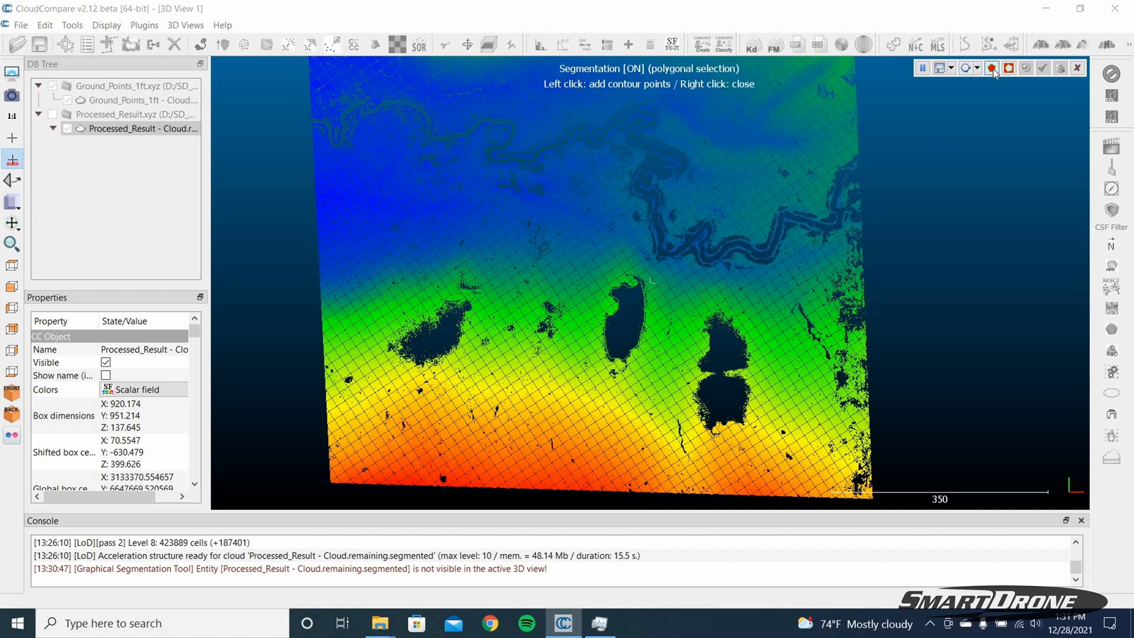
key(space)
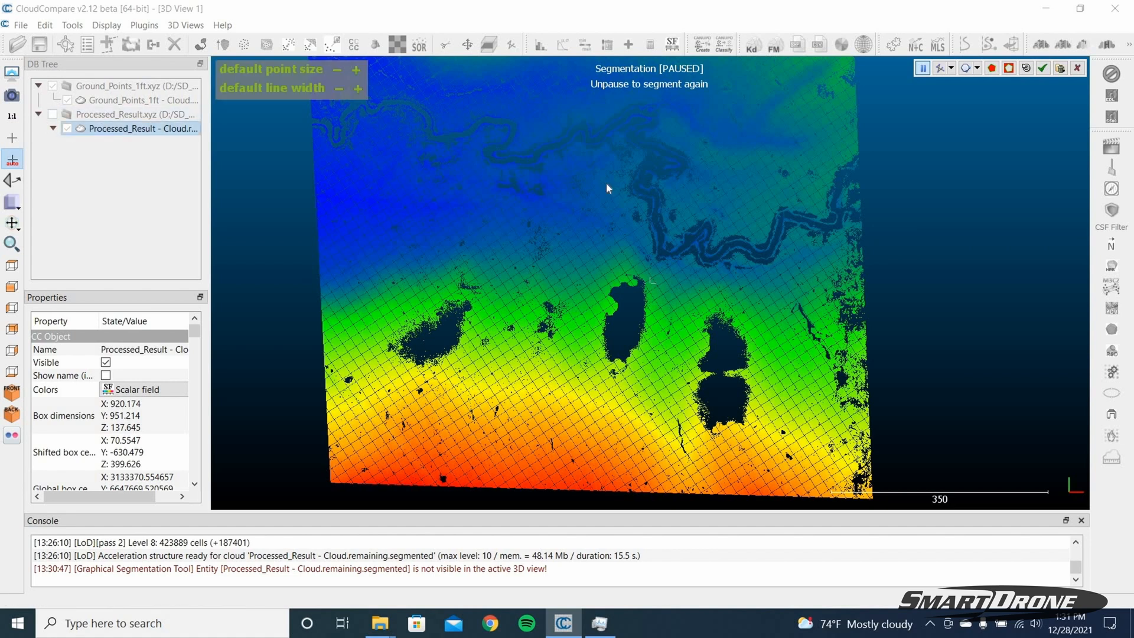
click(1044, 73)
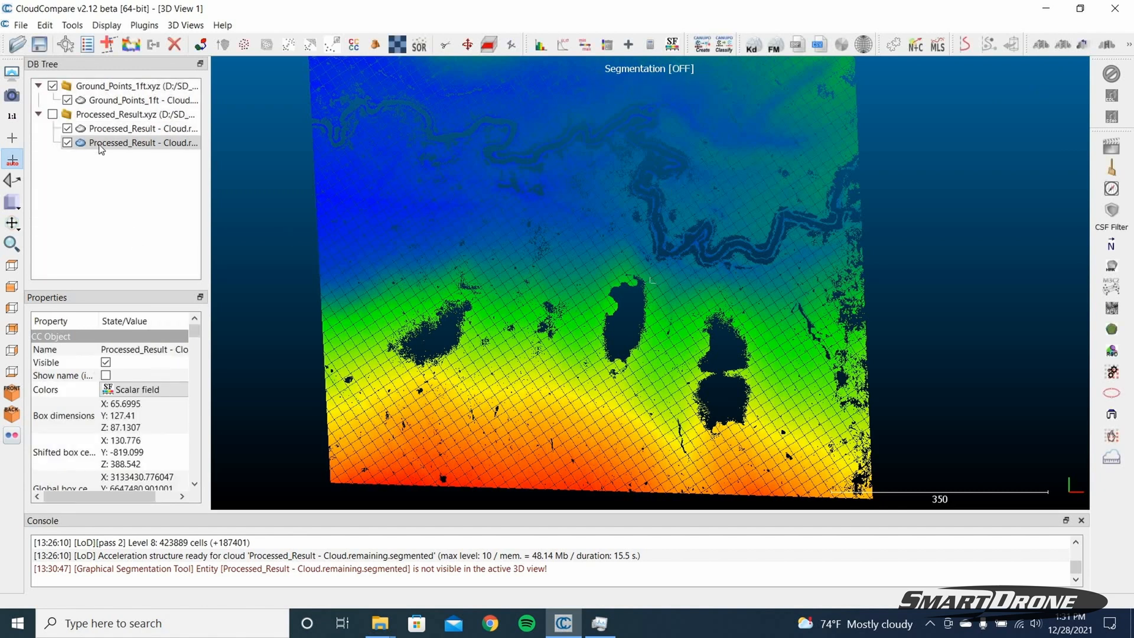
- Display the Processed_Result.xyz group with its large remaining cloud hidden, leaving only the segmented patch shown from the top view
click(53, 115)
click(68, 129)
drag(650, 285, 603, 496)
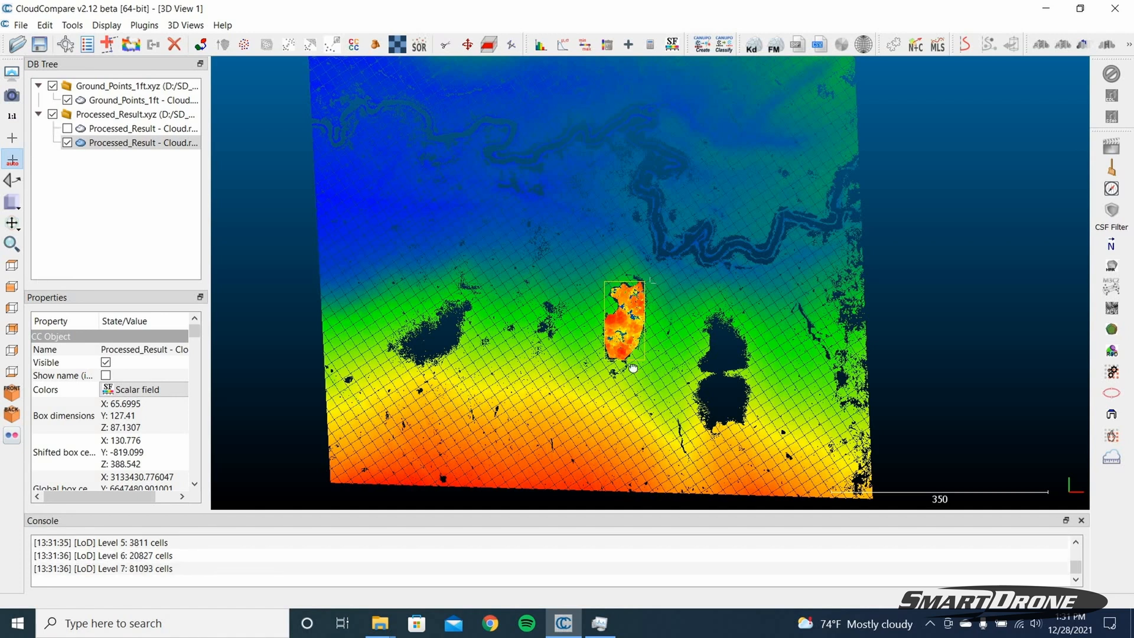
drag(632, 372, 625, 375)
click(12, 264)
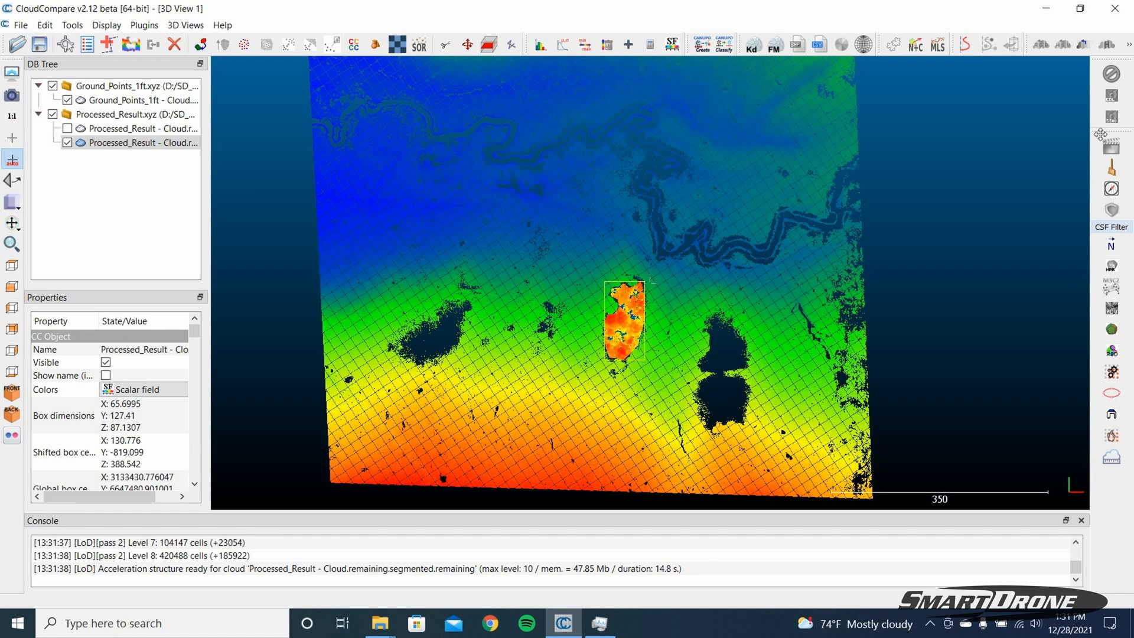
- Run the Cloth Simulation Filter on the segmented patch with the classification threshold set to 1.0
click(1120, 231)
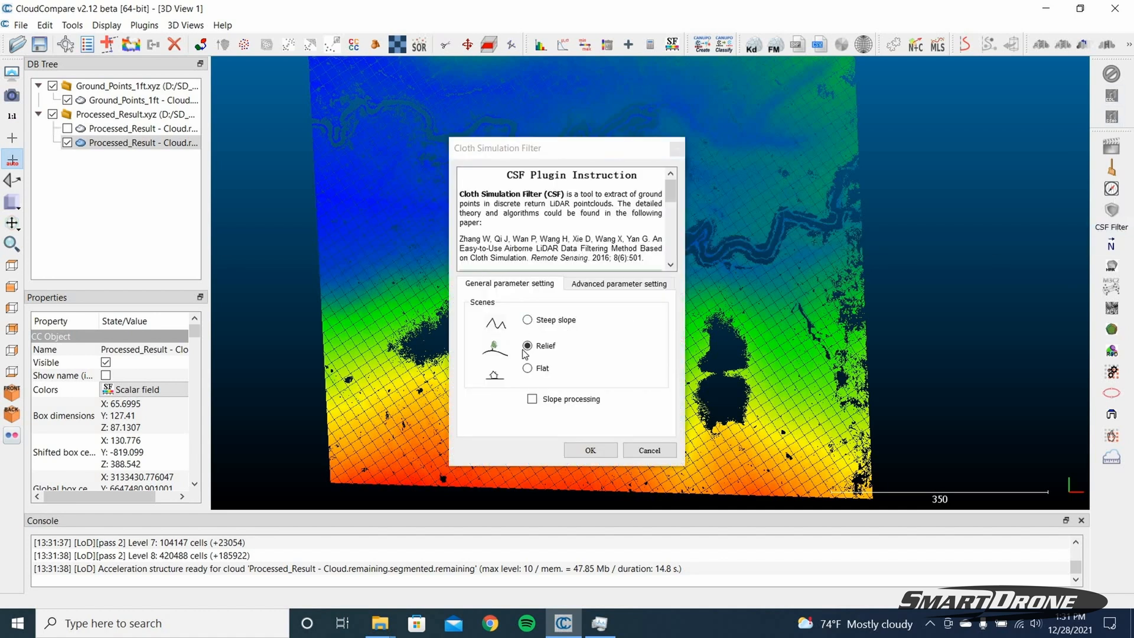
click(591, 284)
click(478, 319)
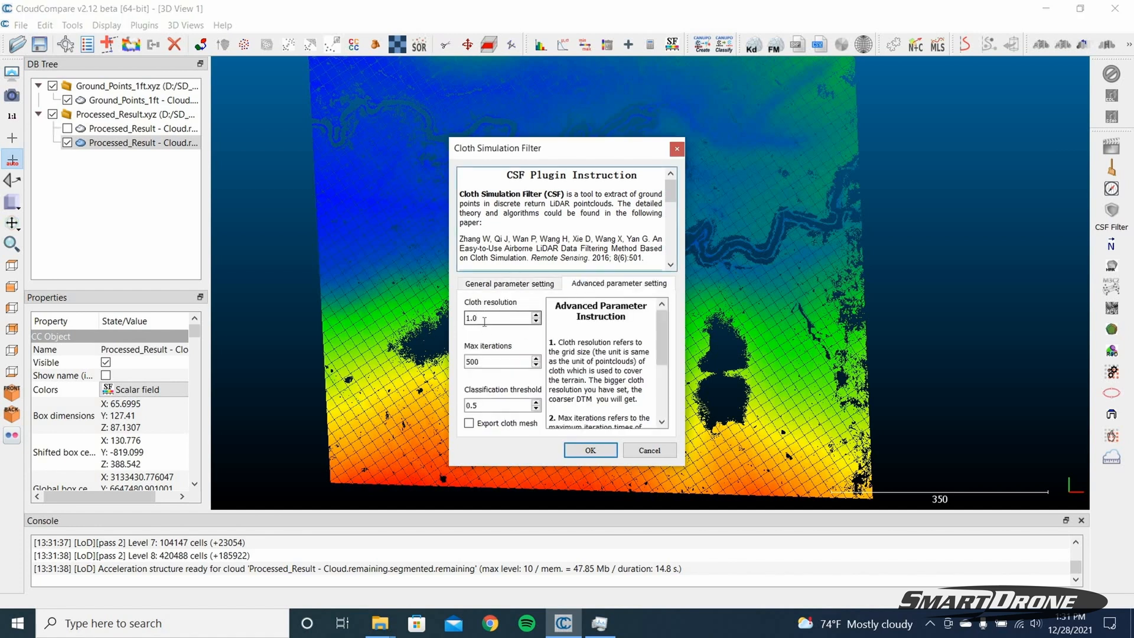
click(537, 404)
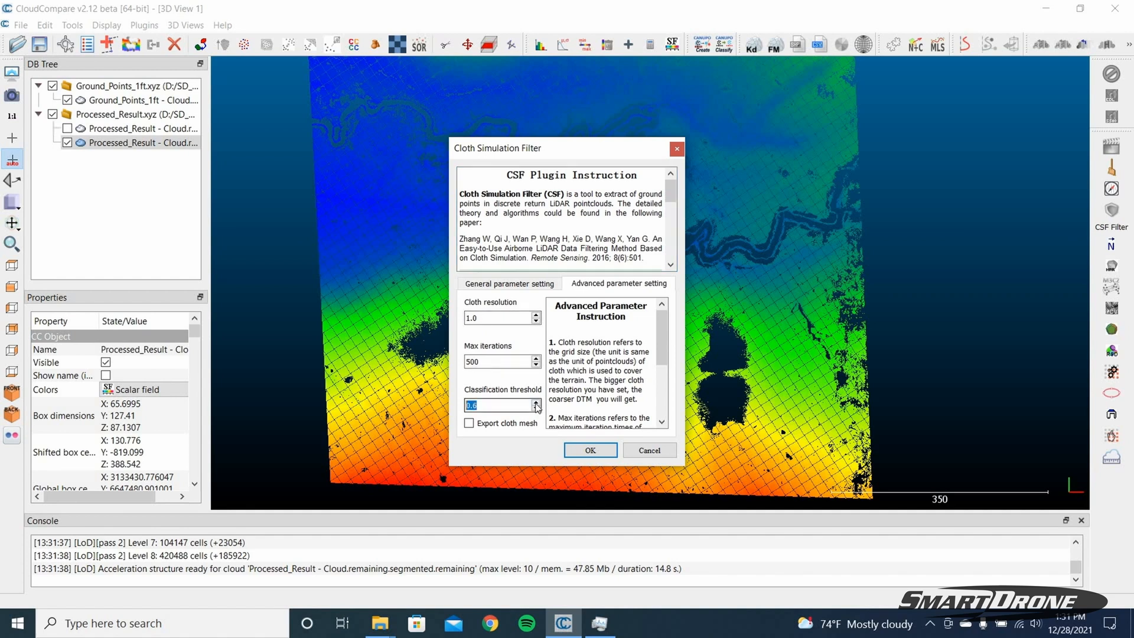
click(537, 404)
scroll(653, 393, down, 1)
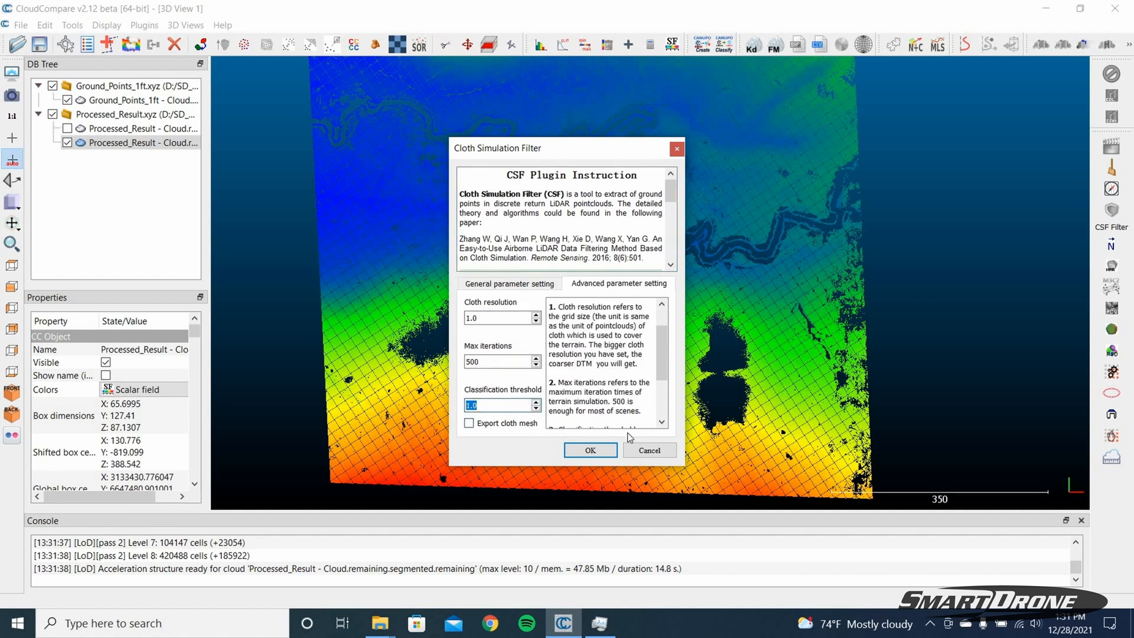
click(605, 455)
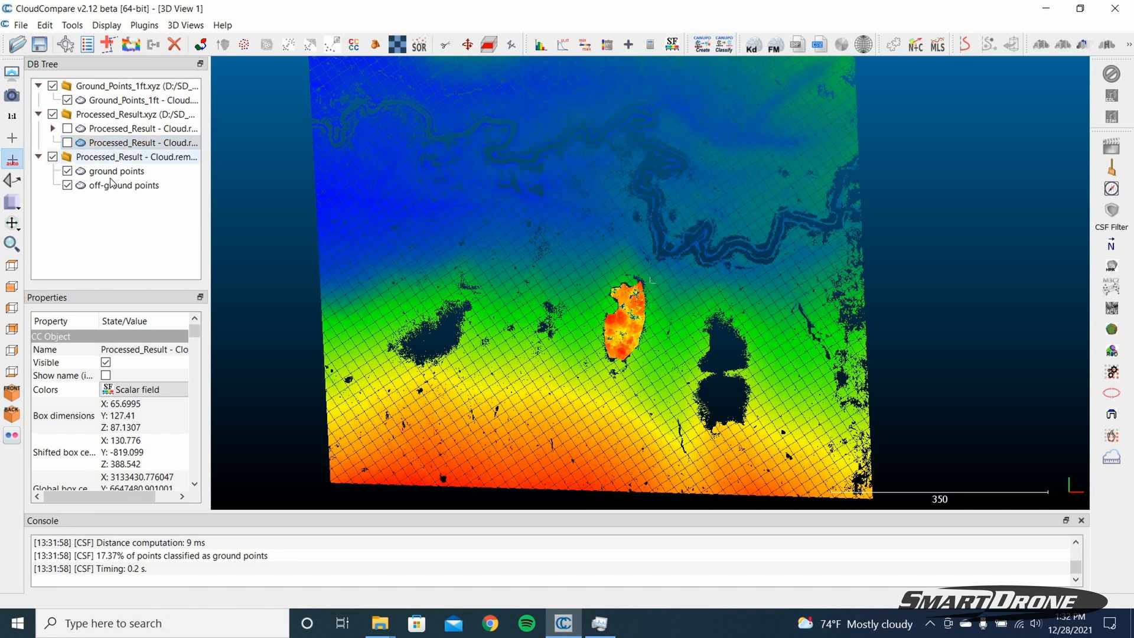
- Hide the off-ground points of the filtered patch and check how its ground points fill the void
click(90, 172)
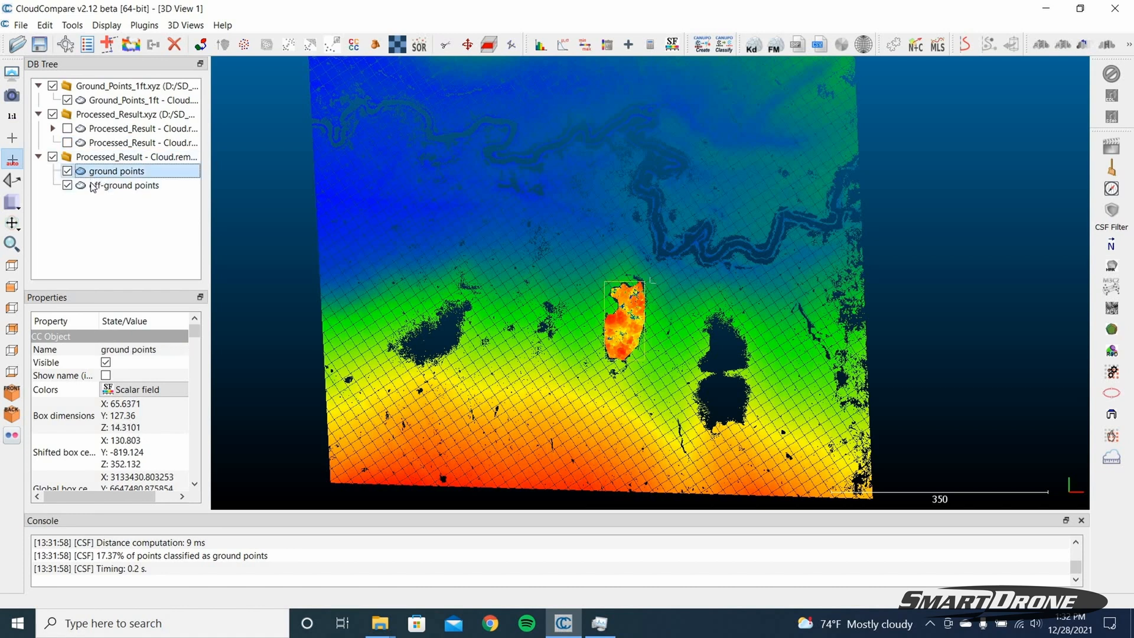
click(83, 185)
click(67, 185)
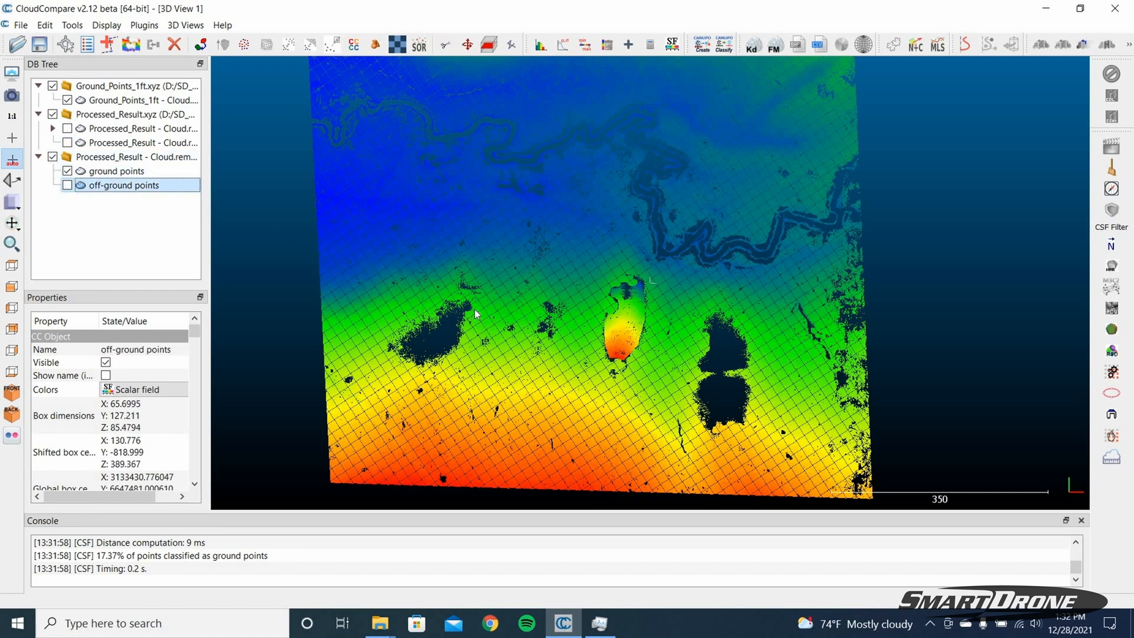
drag(617, 357, 652, 284)
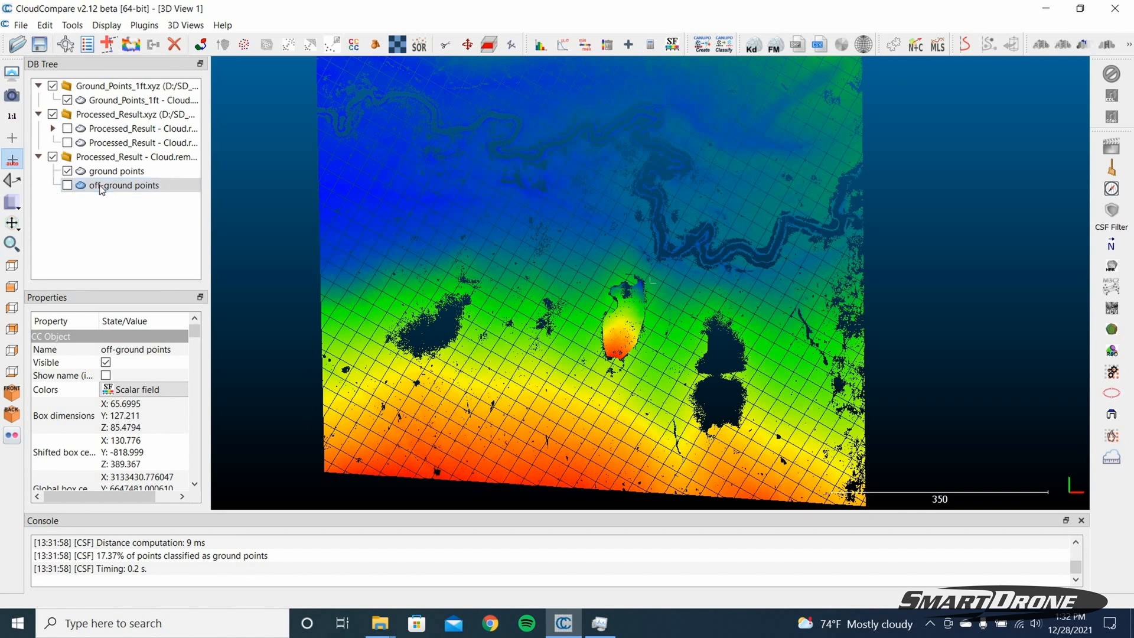
- Clone the Ground_Points_1ft cloud and the patch's ground points cloud
click(77, 100)
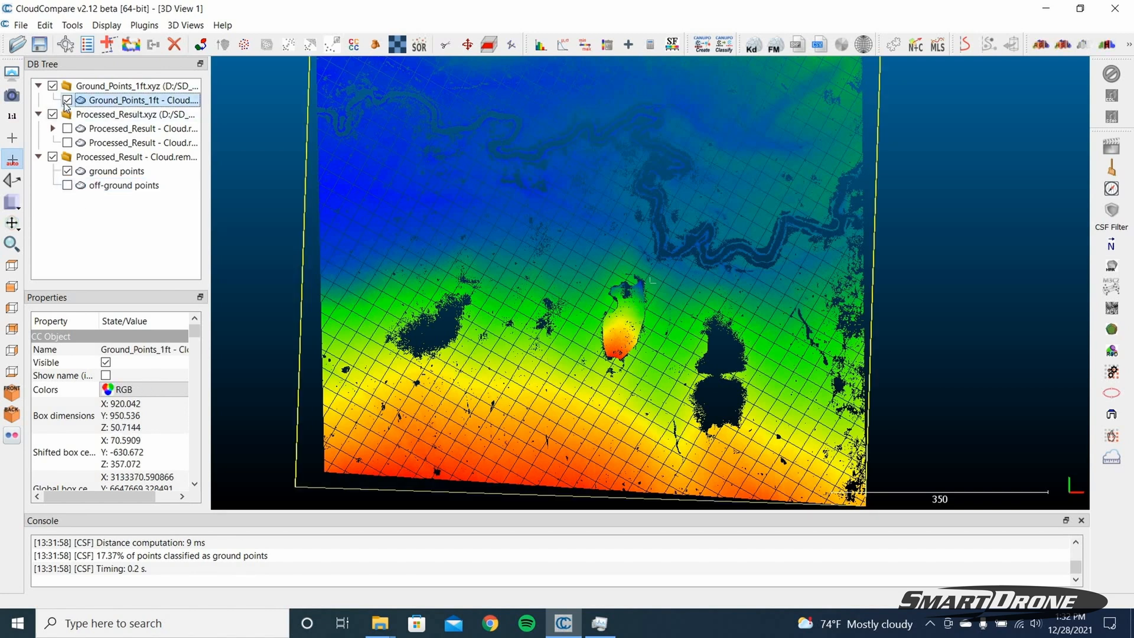
click(67, 100)
click(67, 100)
click(133, 45)
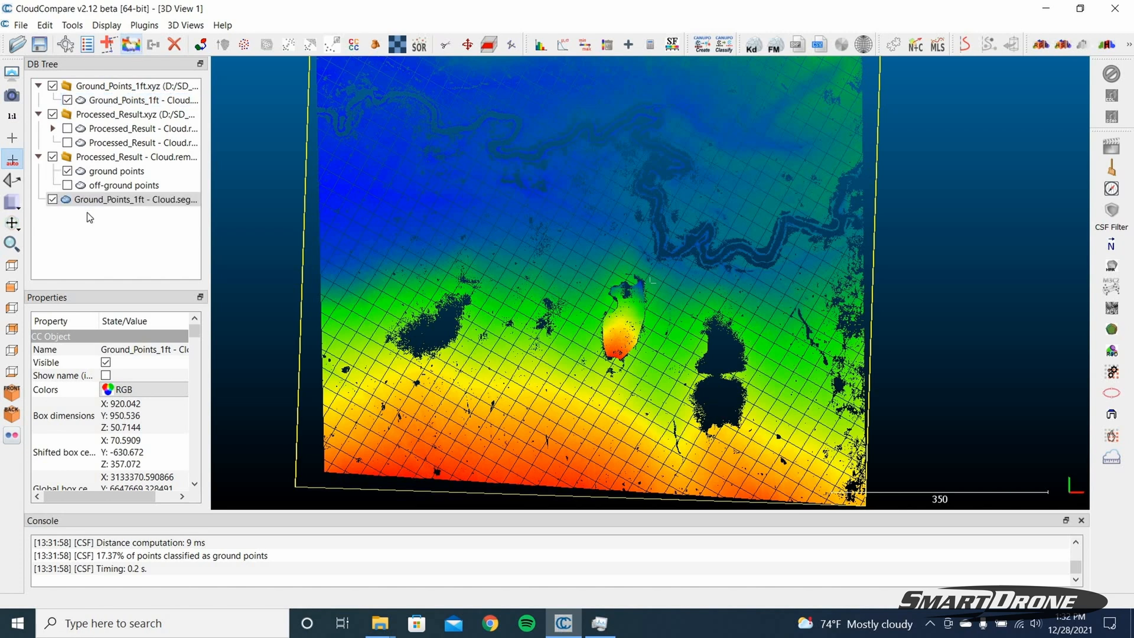
click(93, 171)
click(130, 48)
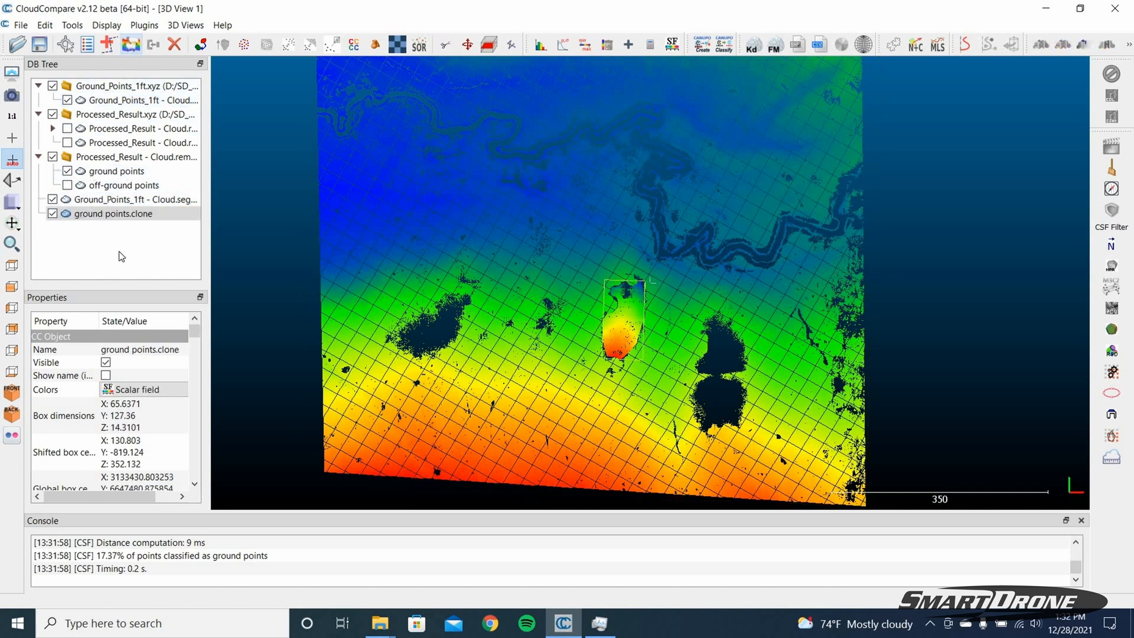
- Merge the cloned Ground_Points_1ft cloud with the ground points clone, without generating an original cloud index scalar field
click(99, 200)
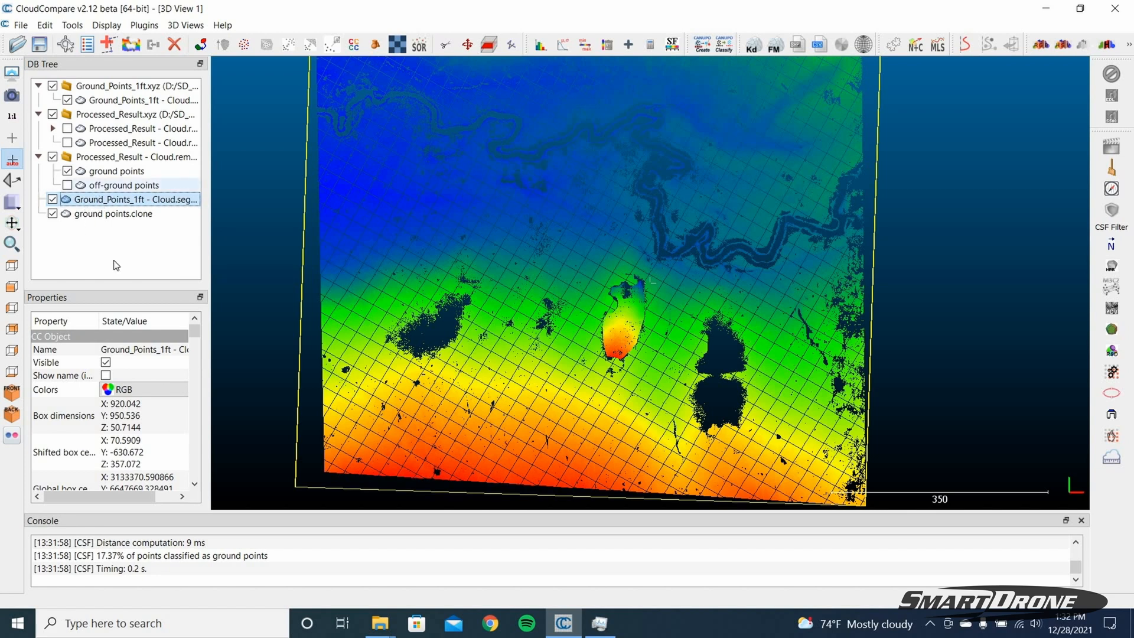
ctrl+click(107, 214)
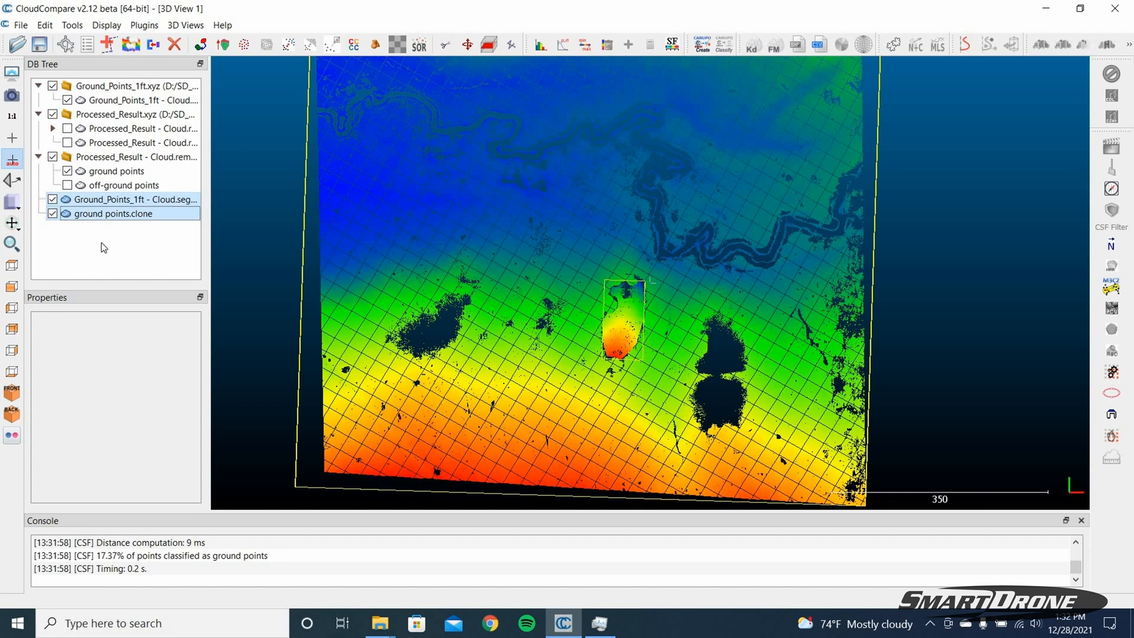
click(119, 256)
click(117, 215)
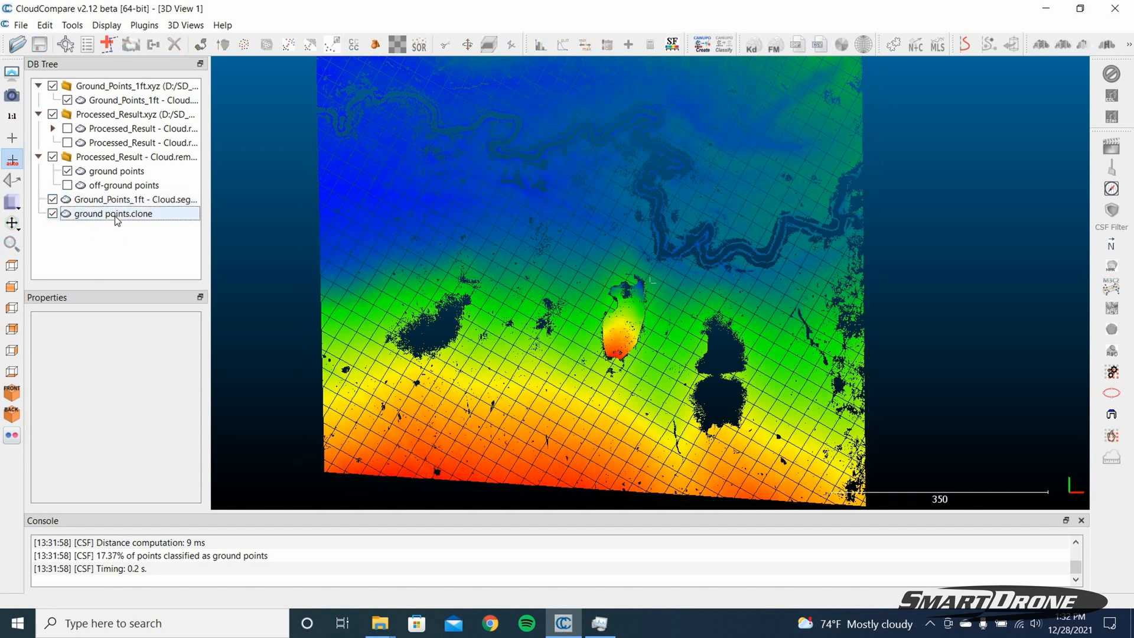
ctrl+click(117, 203)
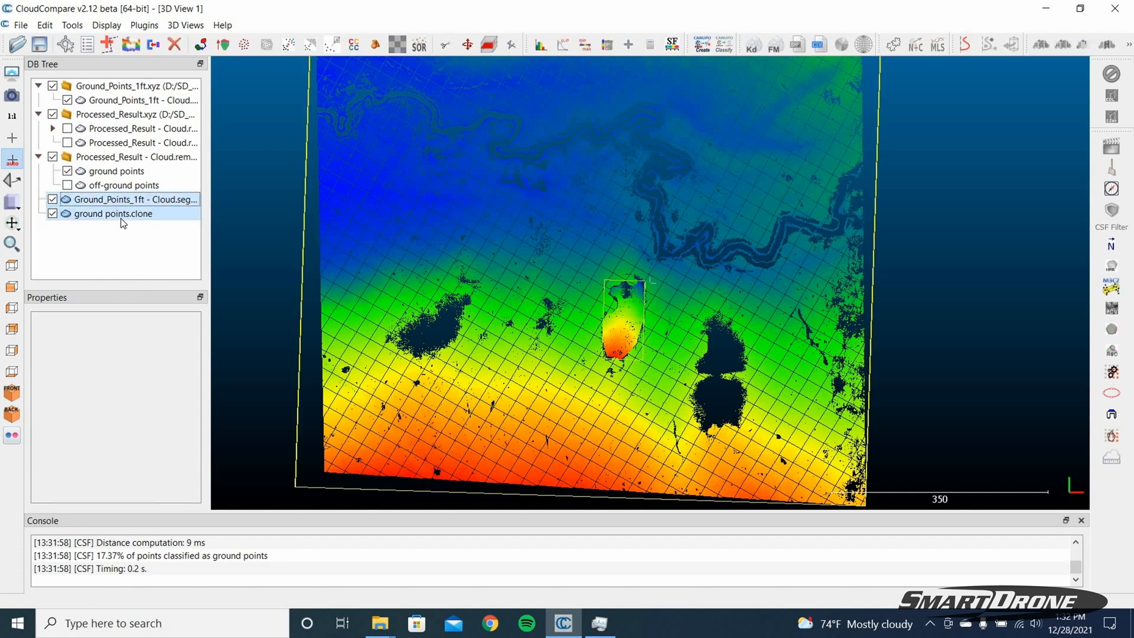
click(153, 46)
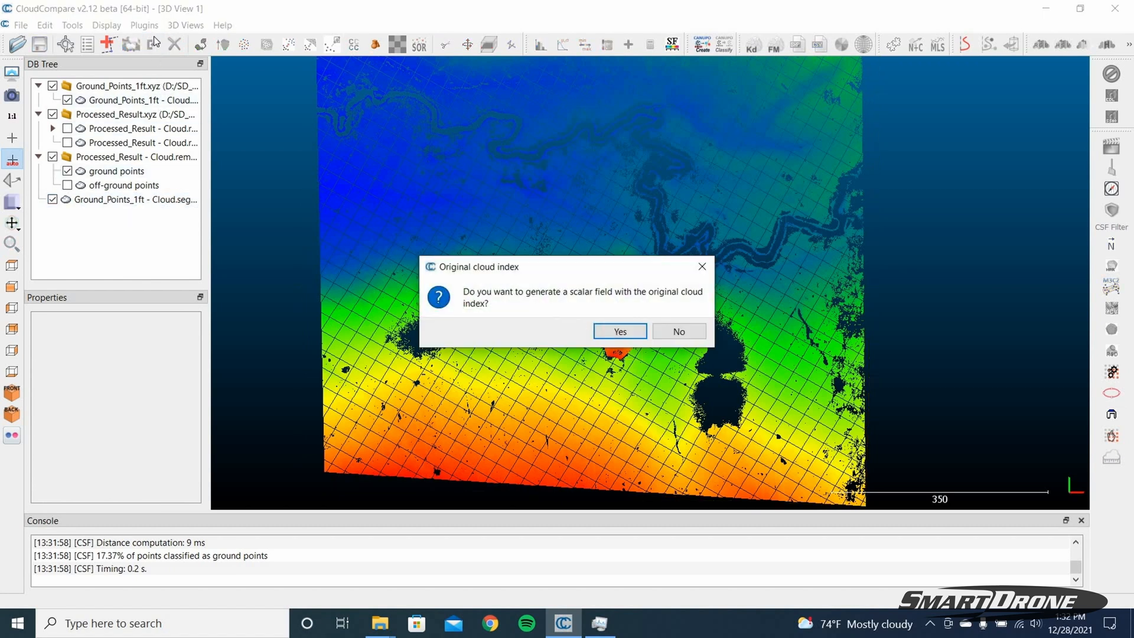
click(671, 336)
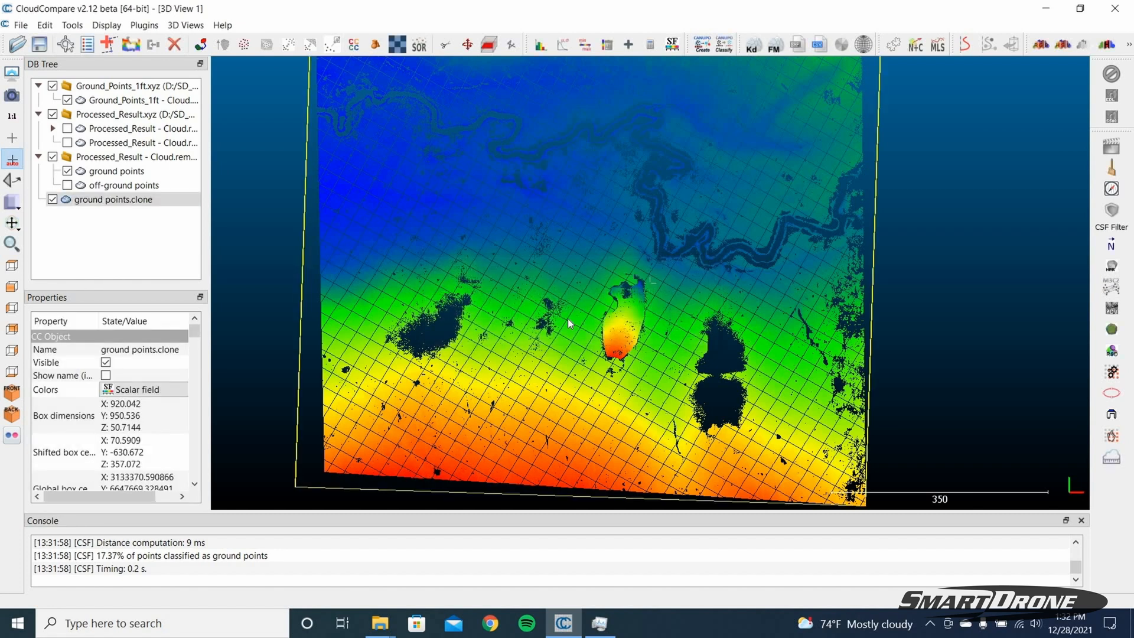
- Rasterize the merged cloud with a grid step of 1.0, leaving empty cells empty, and export the grid as a cloud
click(159, 204)
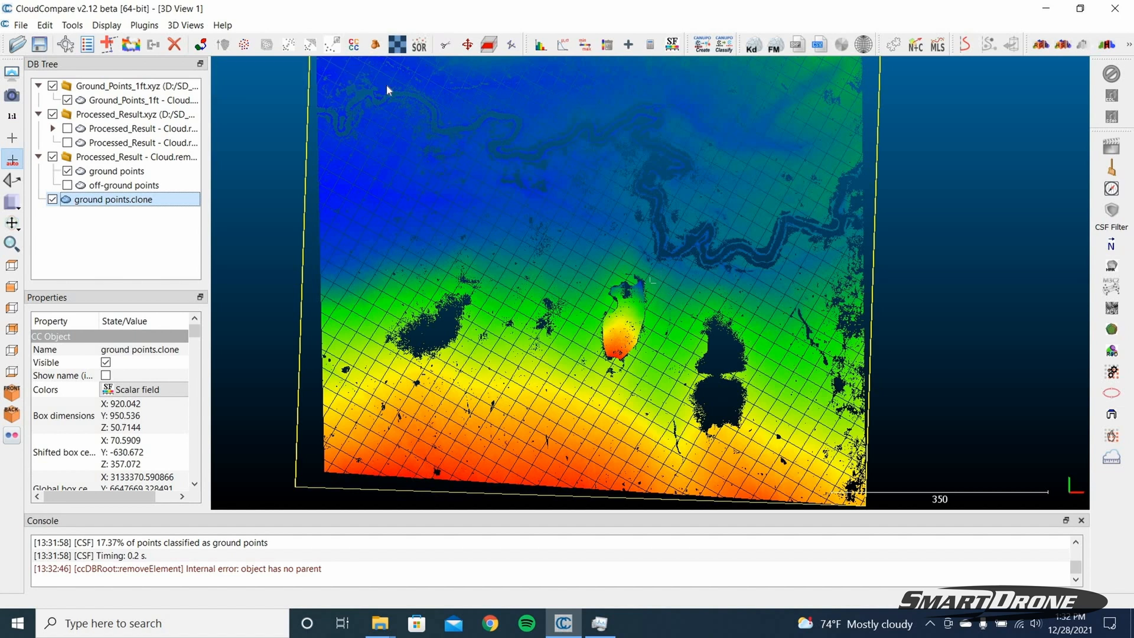
click(396, 47)
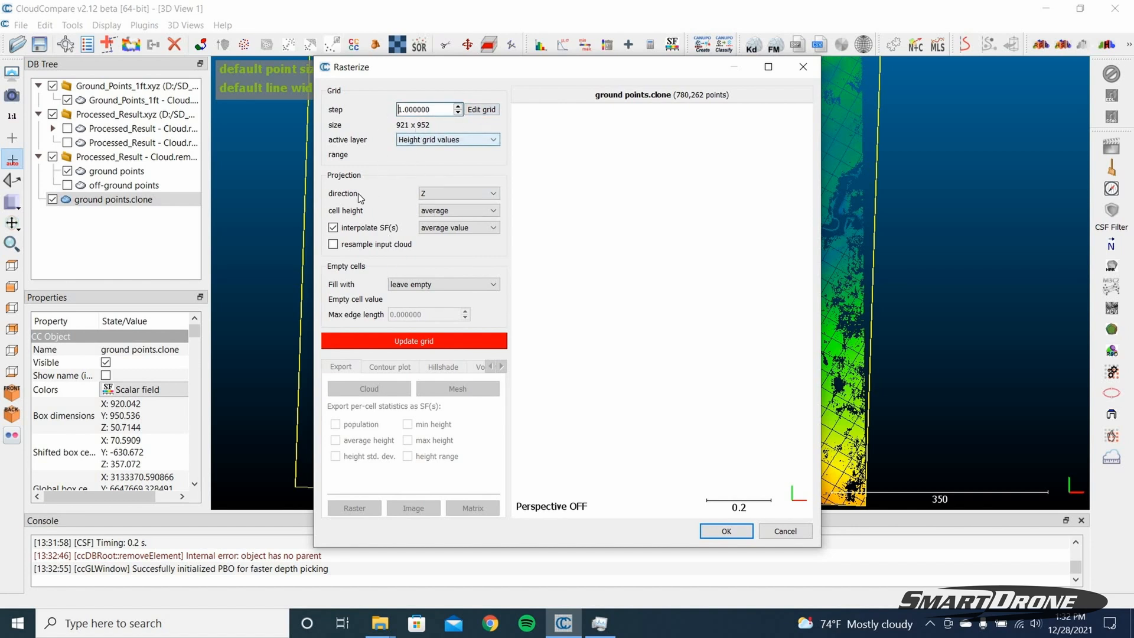
click(381, 342)
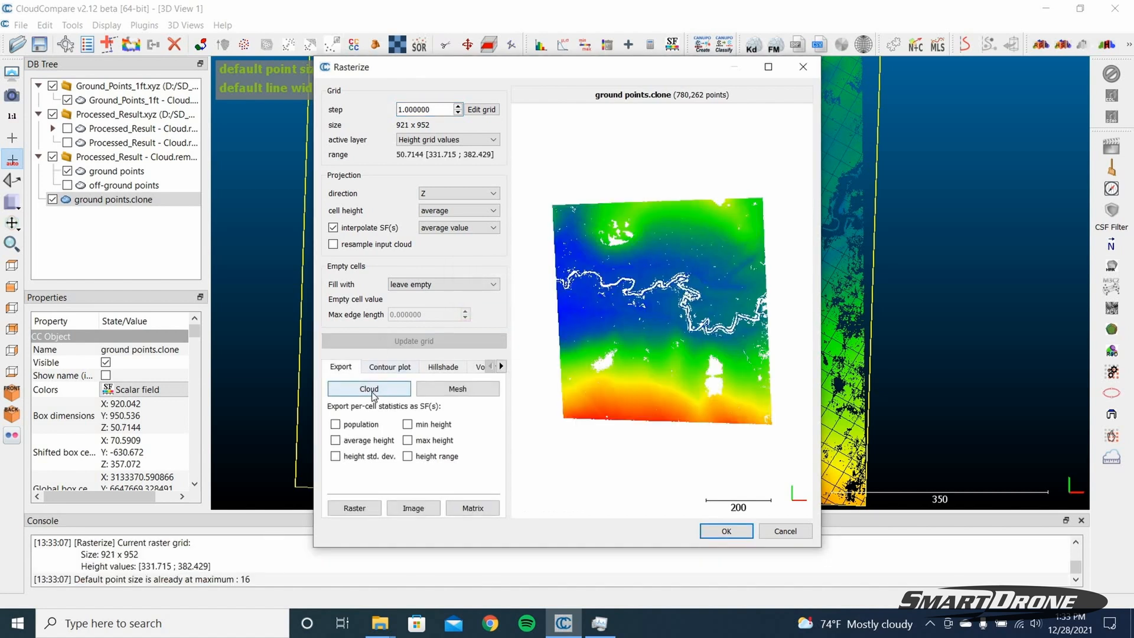
click(368, 390)
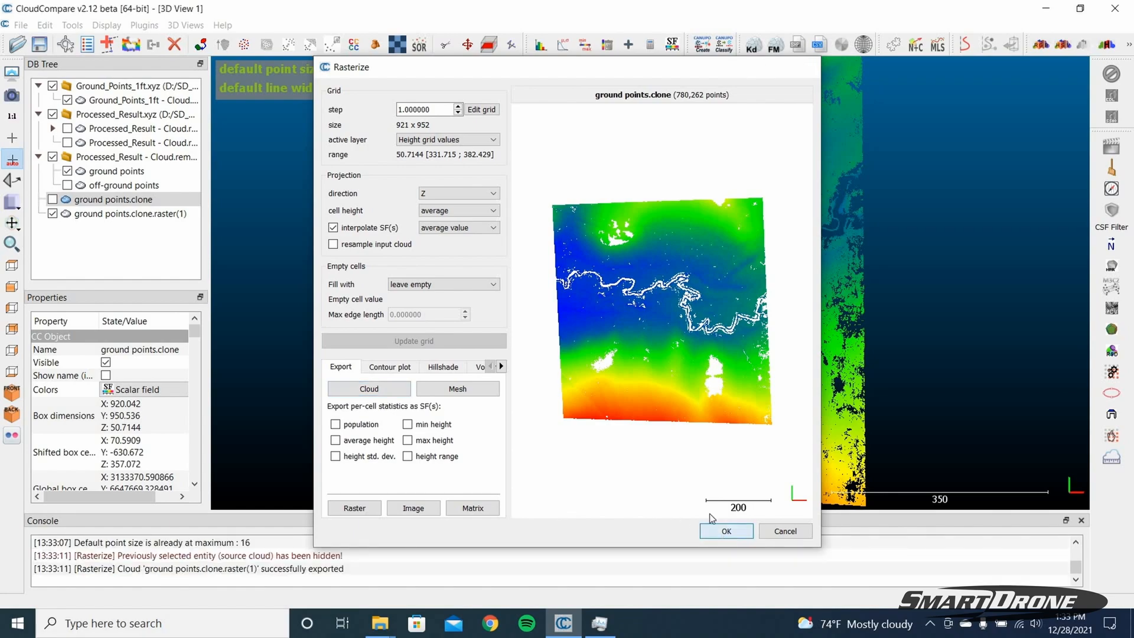
click(725, 532)
- Examine the rasterized cloud for how well the filled void blends in and where the remaining voids are
scroll(644, 260, up, 4)
scroll(645, 265, down, 2)
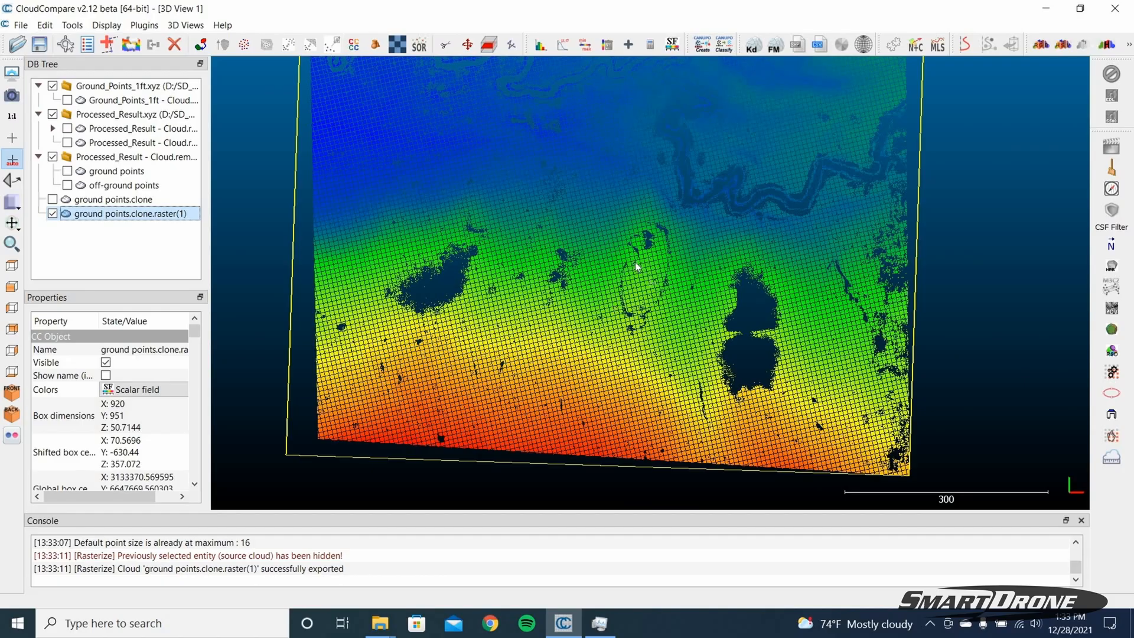
scroll(654, 266, up, 2)
scroll(654, 267, up, 5)
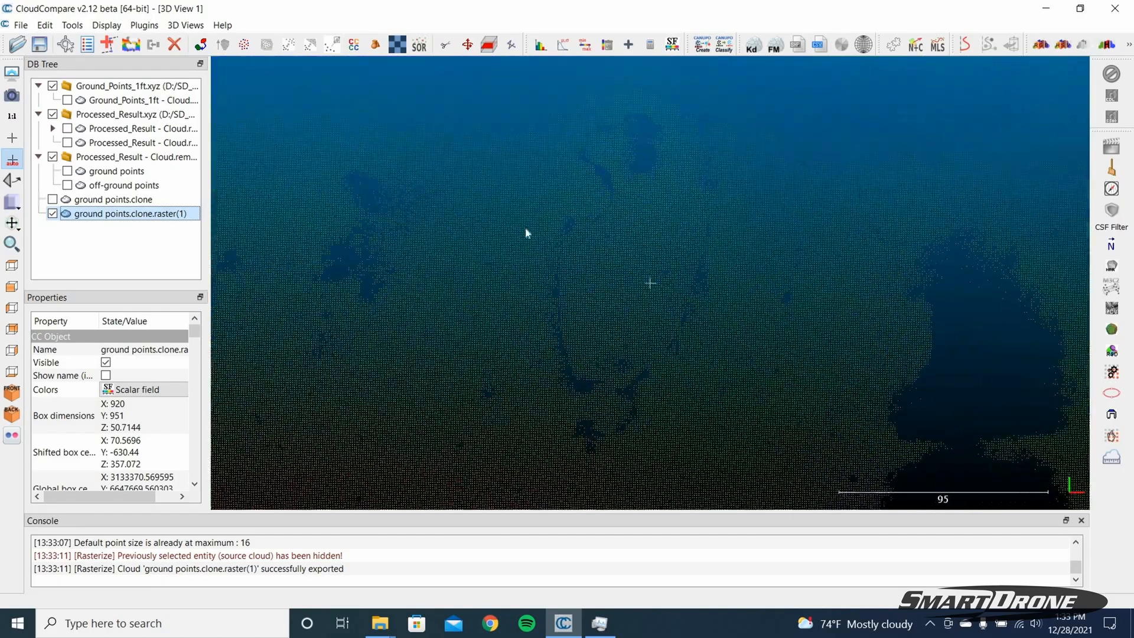
scroll(649, 331, down, 5)
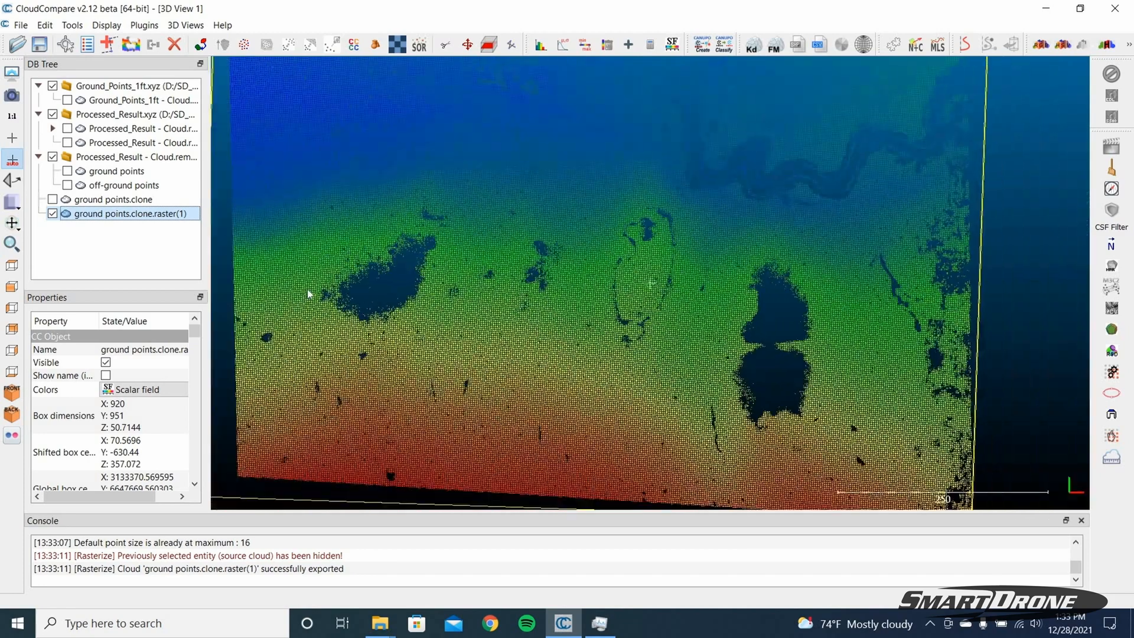
scroll(323, 290, down, 2)
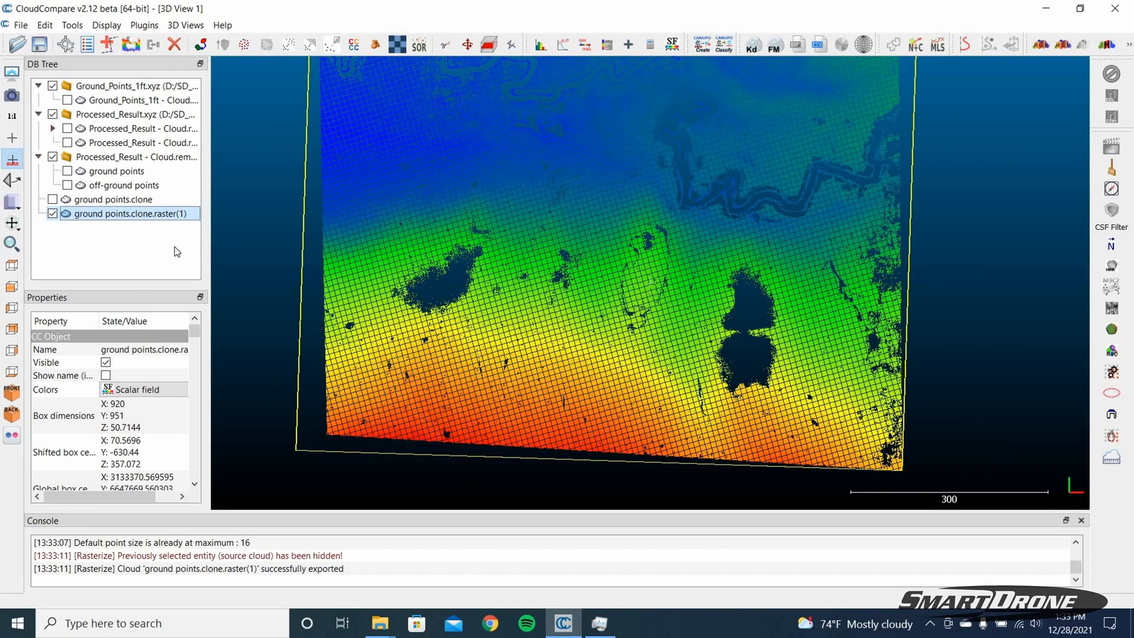
click(118, 201)
click(118, 214)
drag(684, 321, 658, 283)
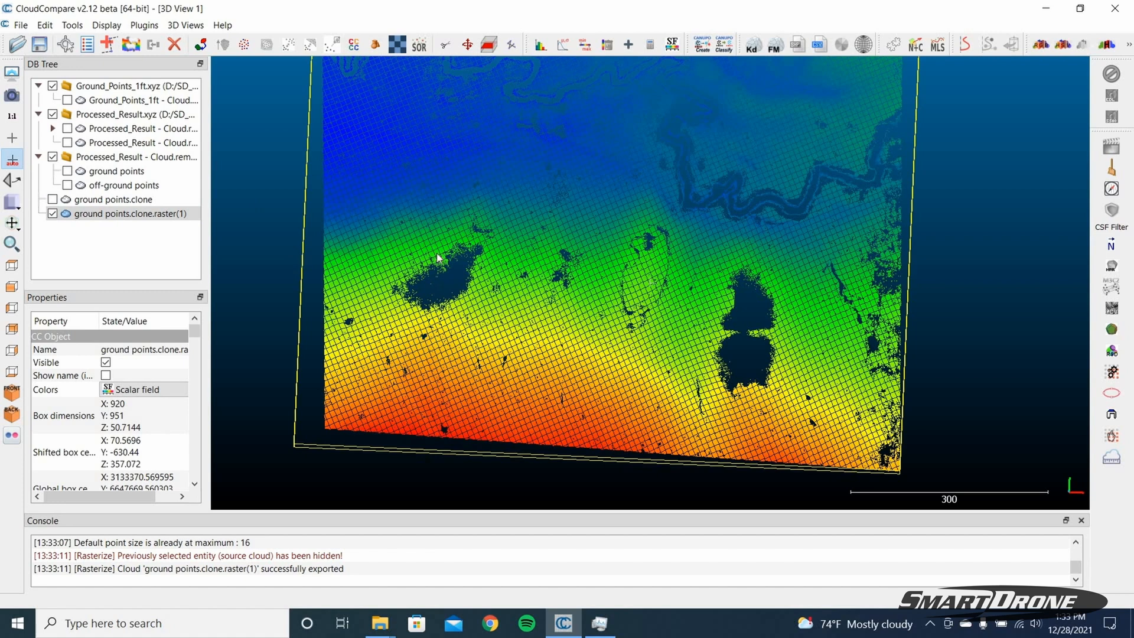
- Delete the filtered patch's group with its ground and off-ground points, and the unrasterized merged cloud
right_click(84, 156)
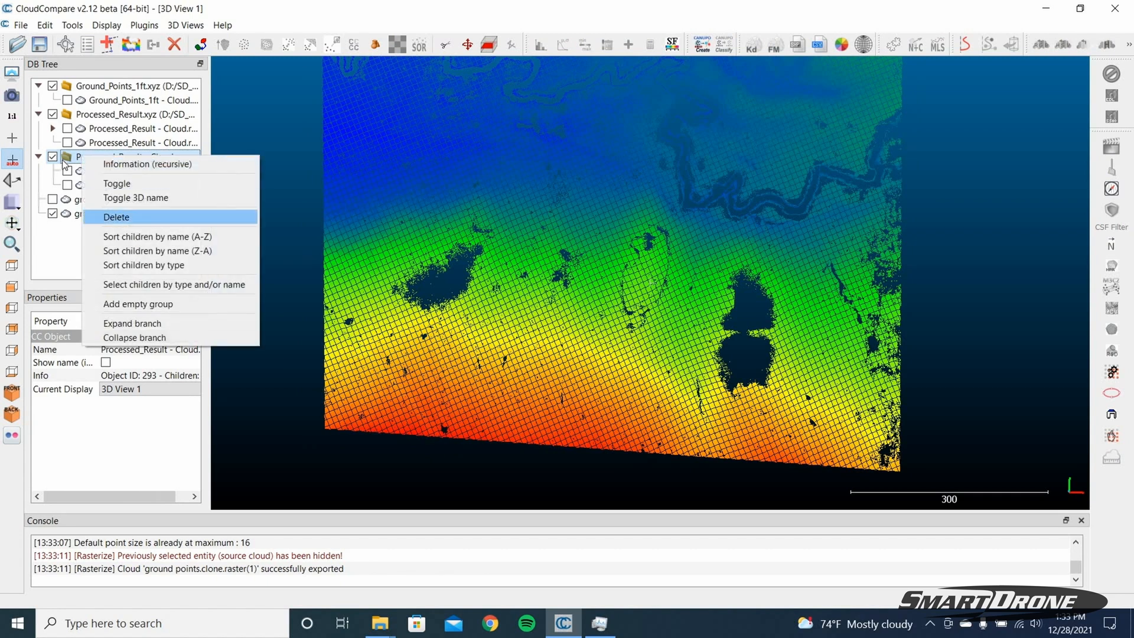
click(121, 217)
click(52, 158)
click(52, 158)
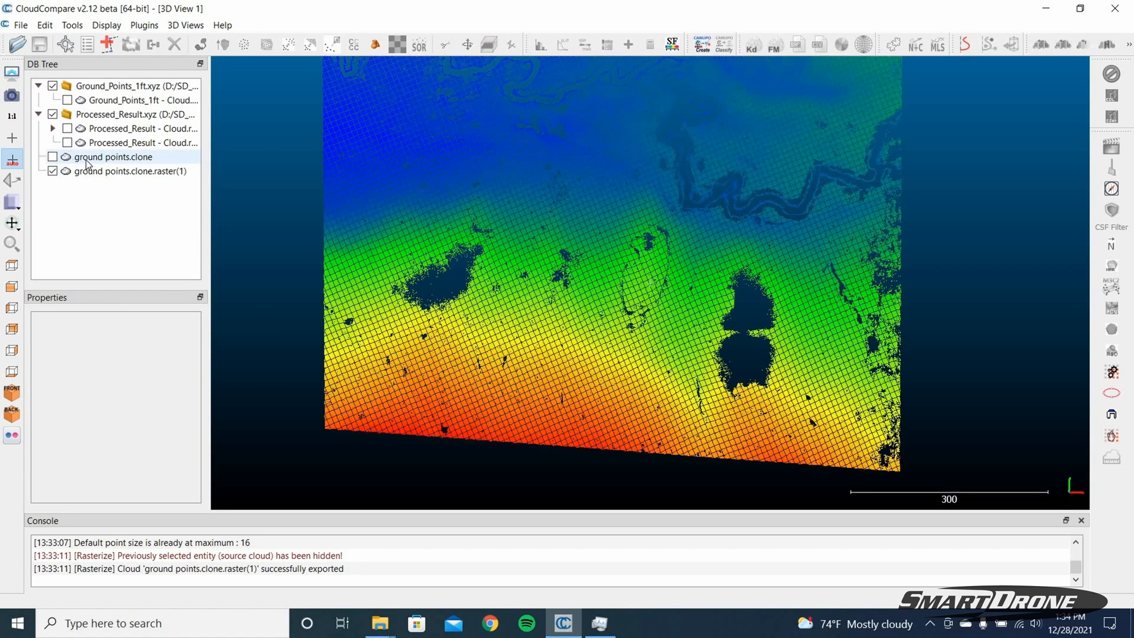
right_click(85, 159)
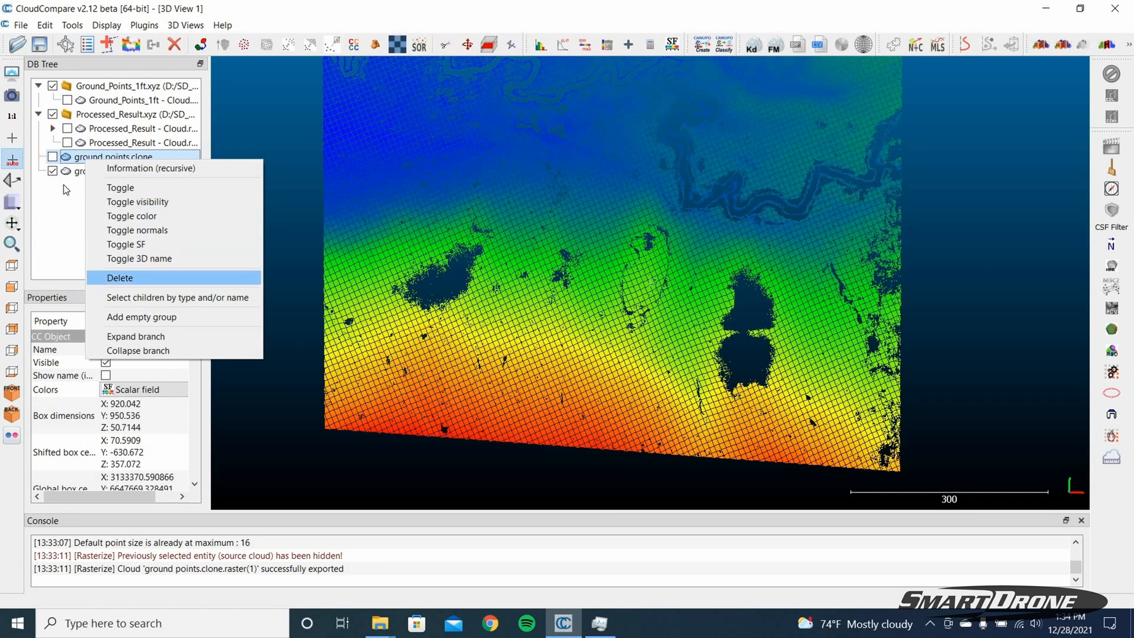
click(121, 278)
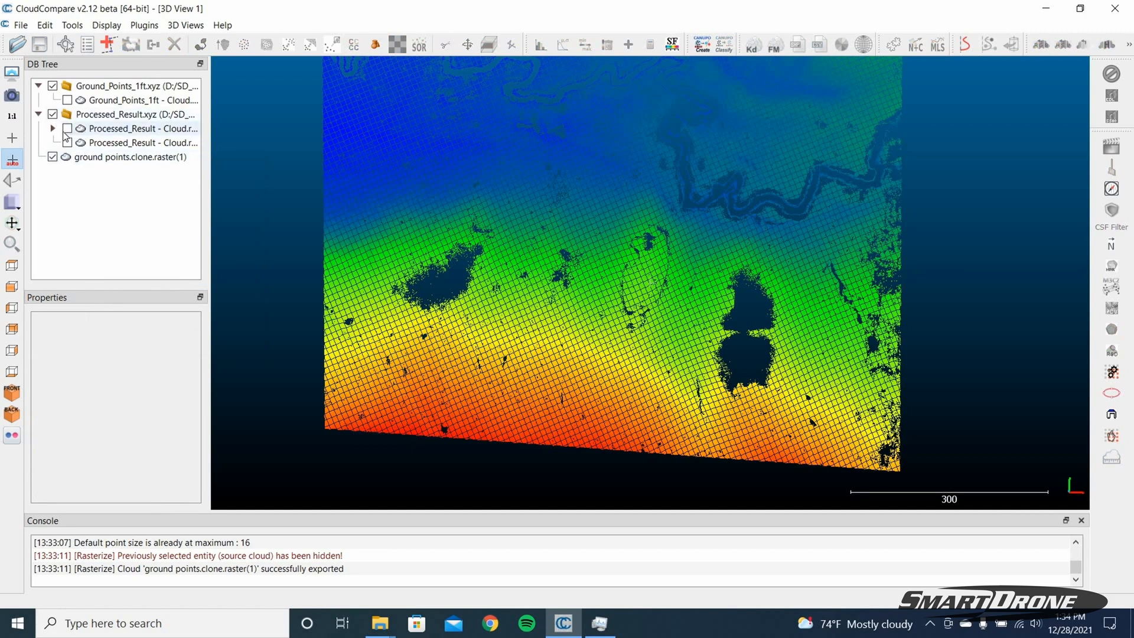
- Identify the old segmented patch in the Processed_Result.xyz group by toggling its clouds' visibility, and delete that patch
click(67, 129)
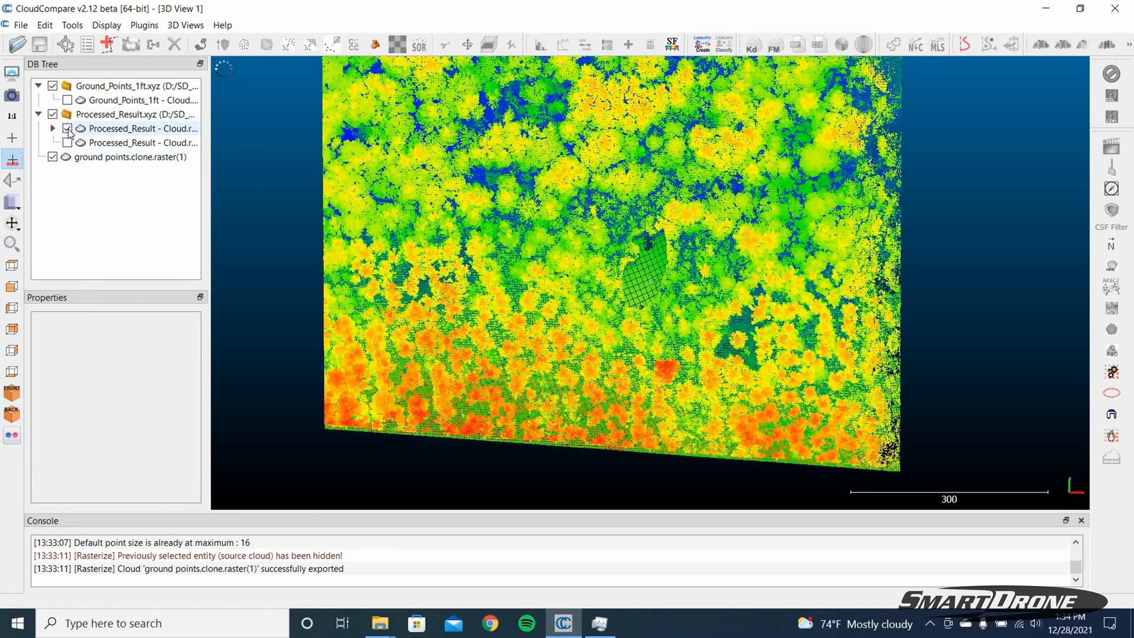
click(65, 126)
click(52, 115)
click(110, 131)
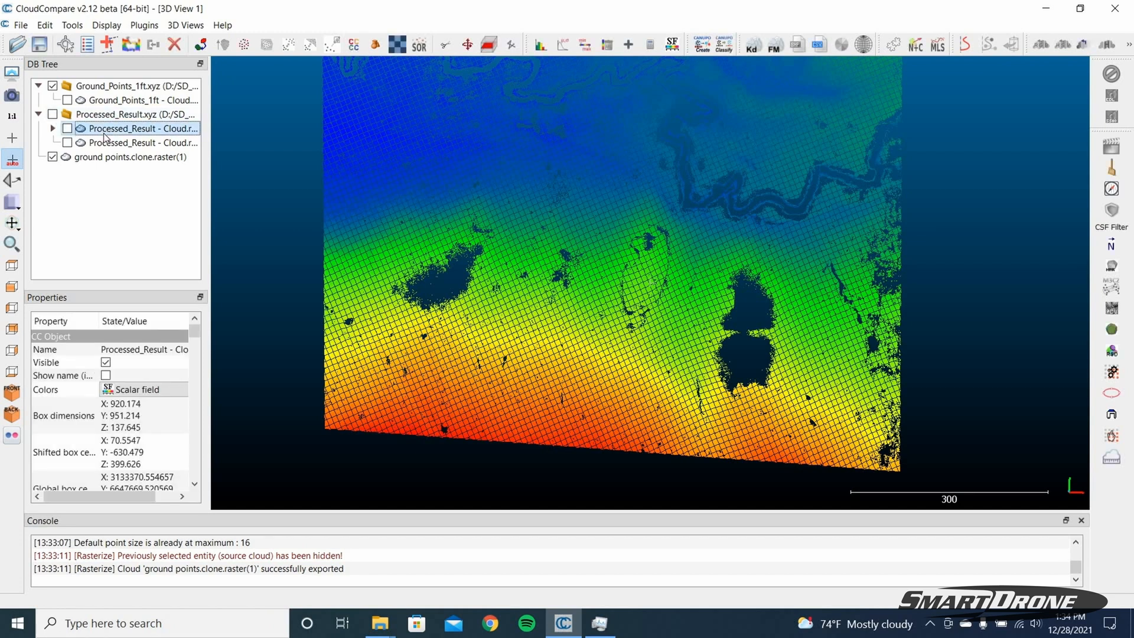
click(80, 144)
click(67, 142)
click(53, 114)
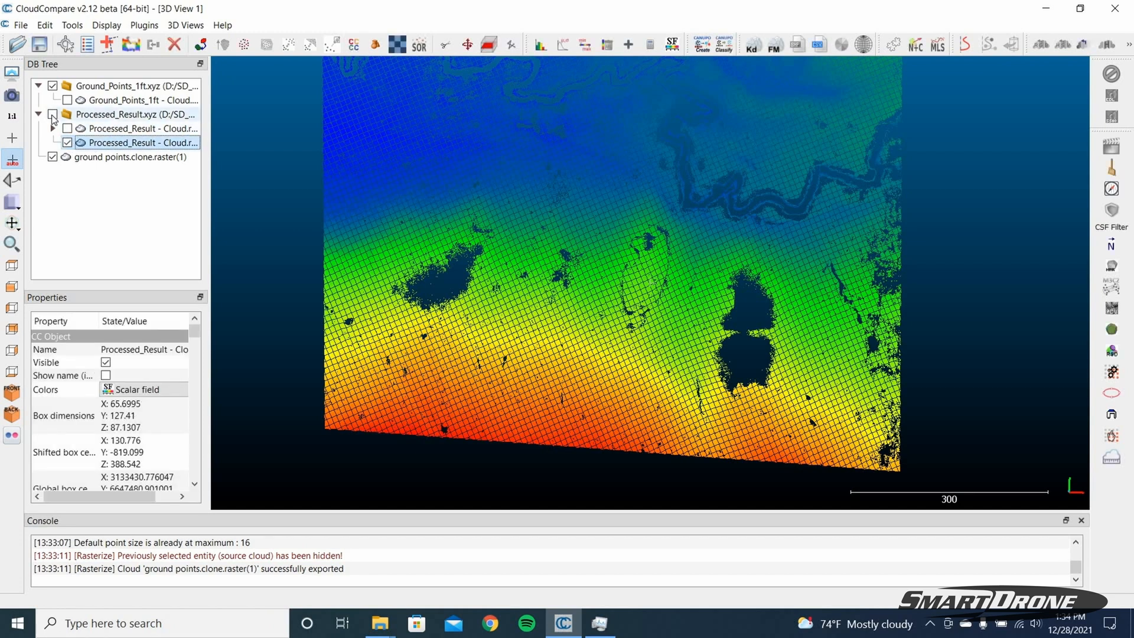
right_click(112, 148)
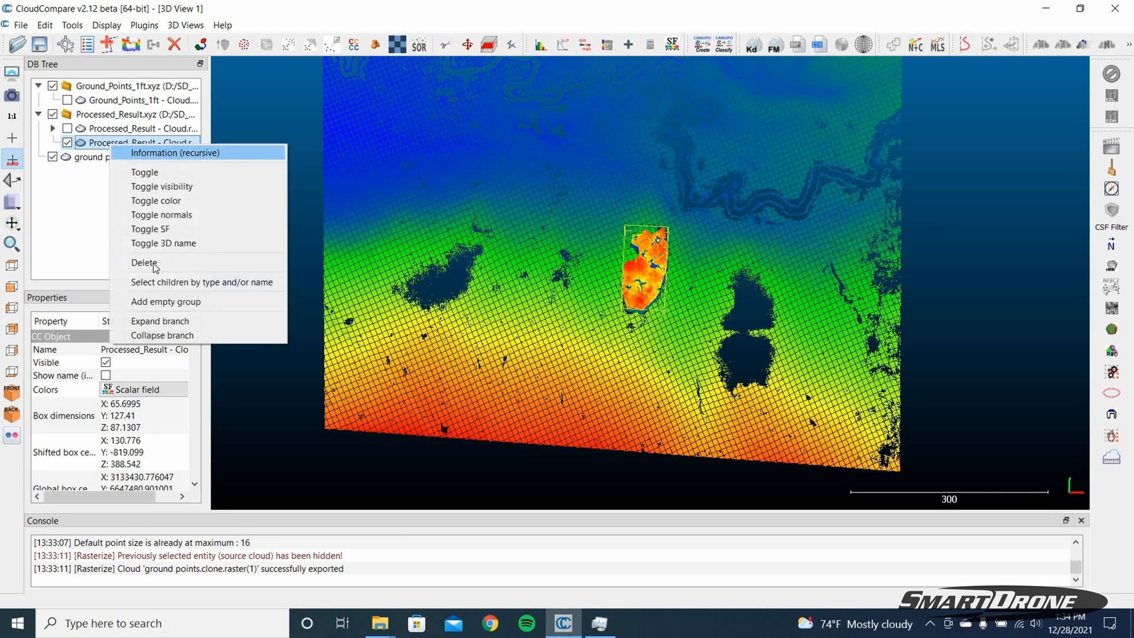
click(141, 255)
click(53, 143)
click(52, 143)
- Segment the patch of the remaining Processed_Result cloud inside a polygon around the leftmost large void, with its group hidden
click(95, 129)
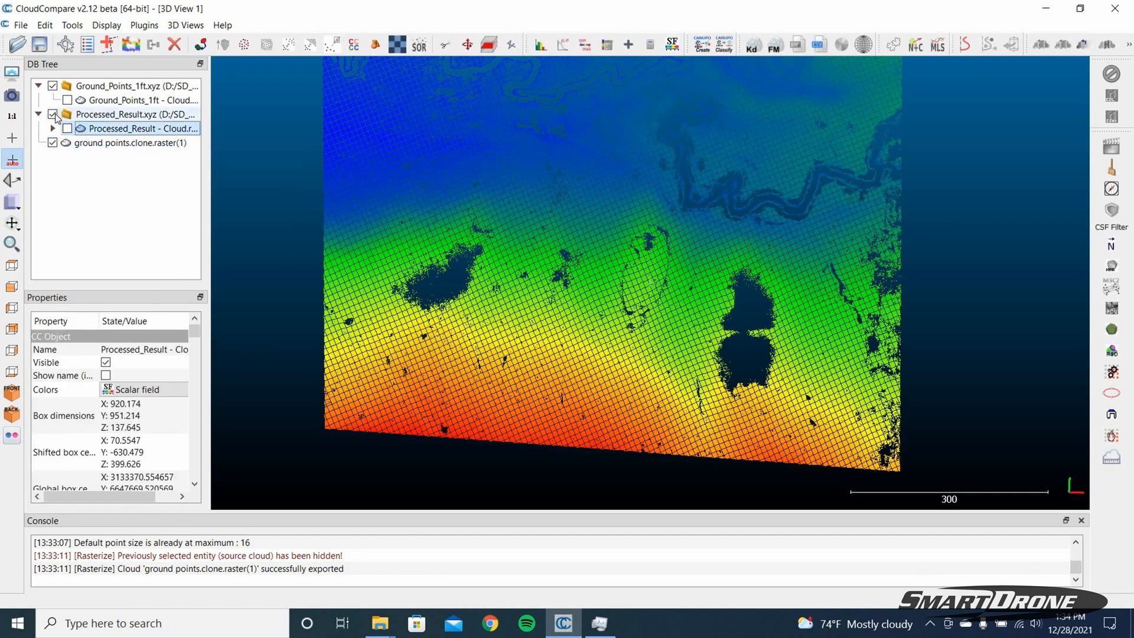
click(53, 115)
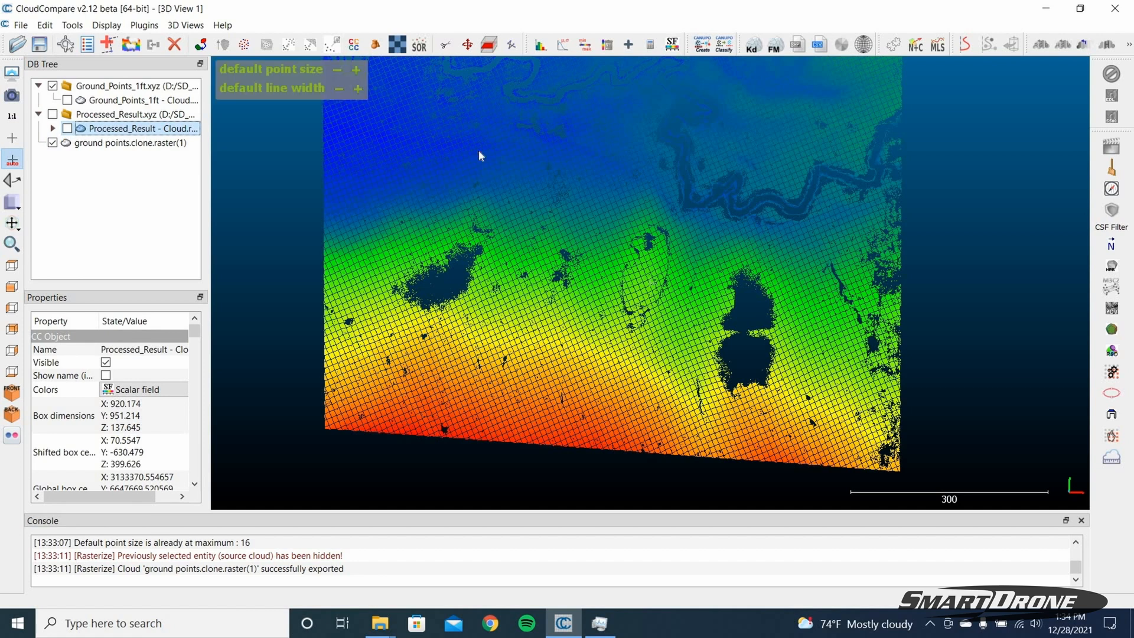
click(447, 46)
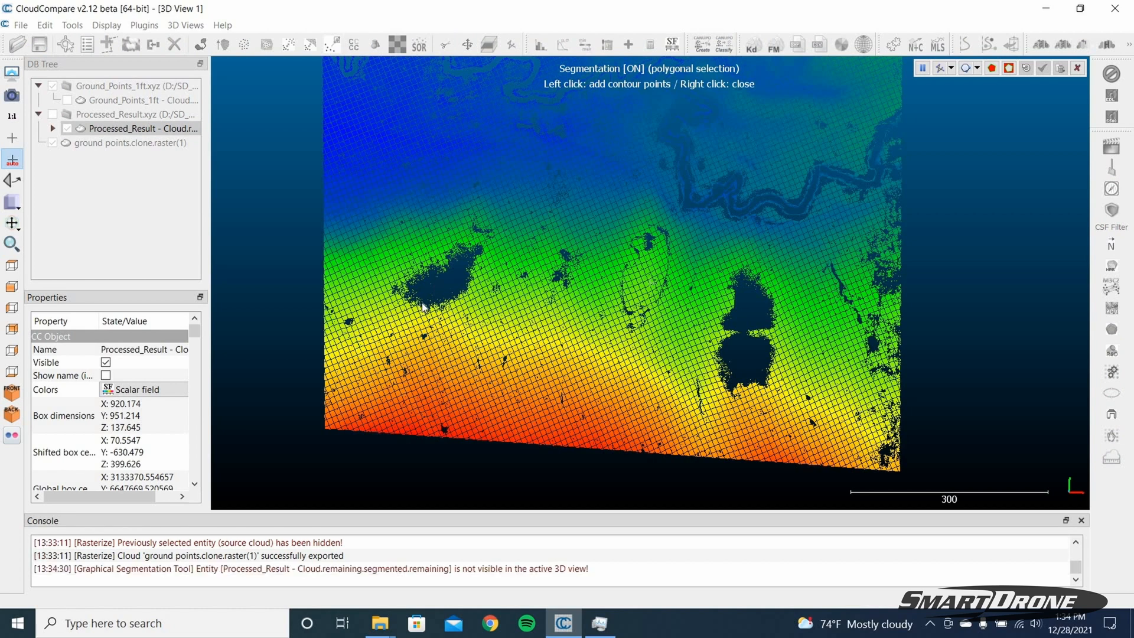
click(443, 302)
right_click(432, 295)
click(994, 68)
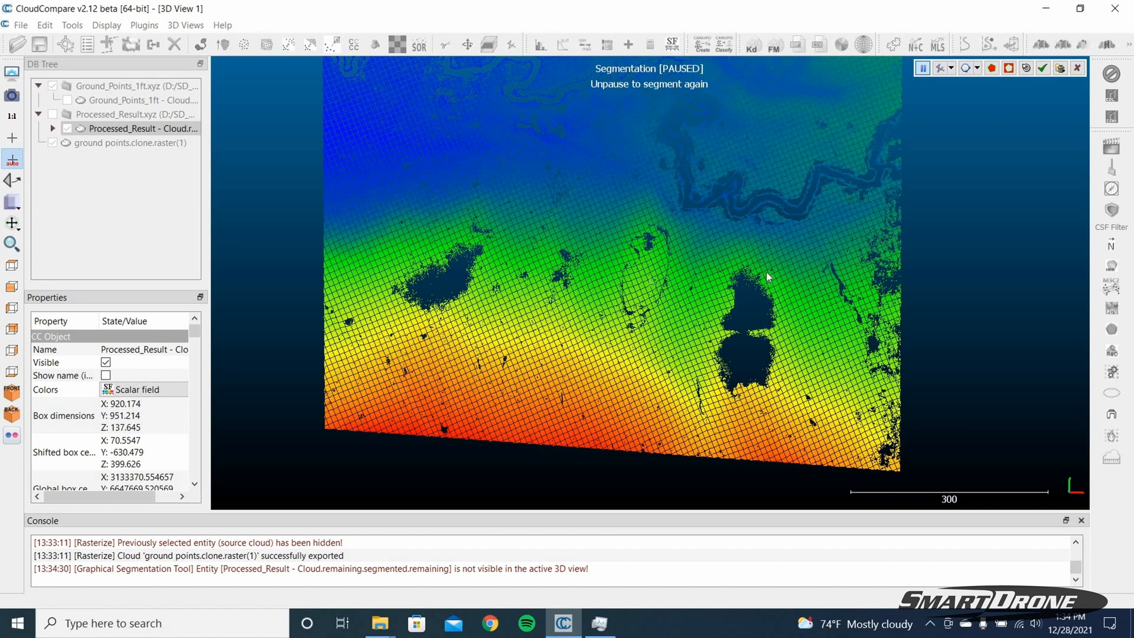
click(1044, 69)
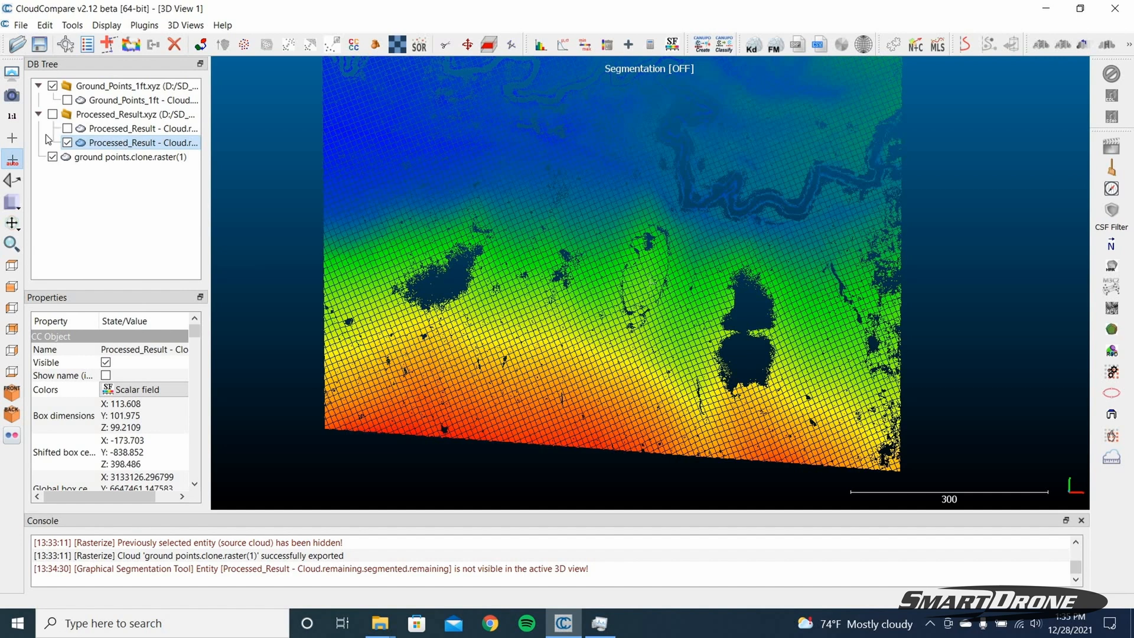
- Run the Cloth Simulation Filter on the displayed new patch with a classification threshold of 1.0, and hide its off-ground points
click(53, 114)
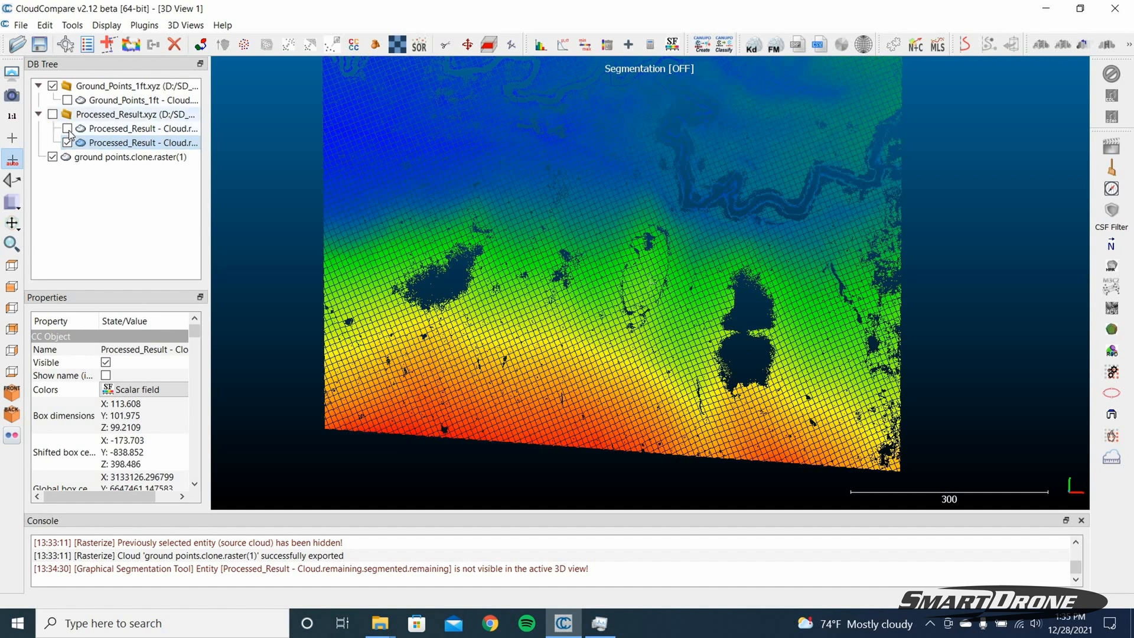
drag(573, 246, 432, 331)
click(98, 145)
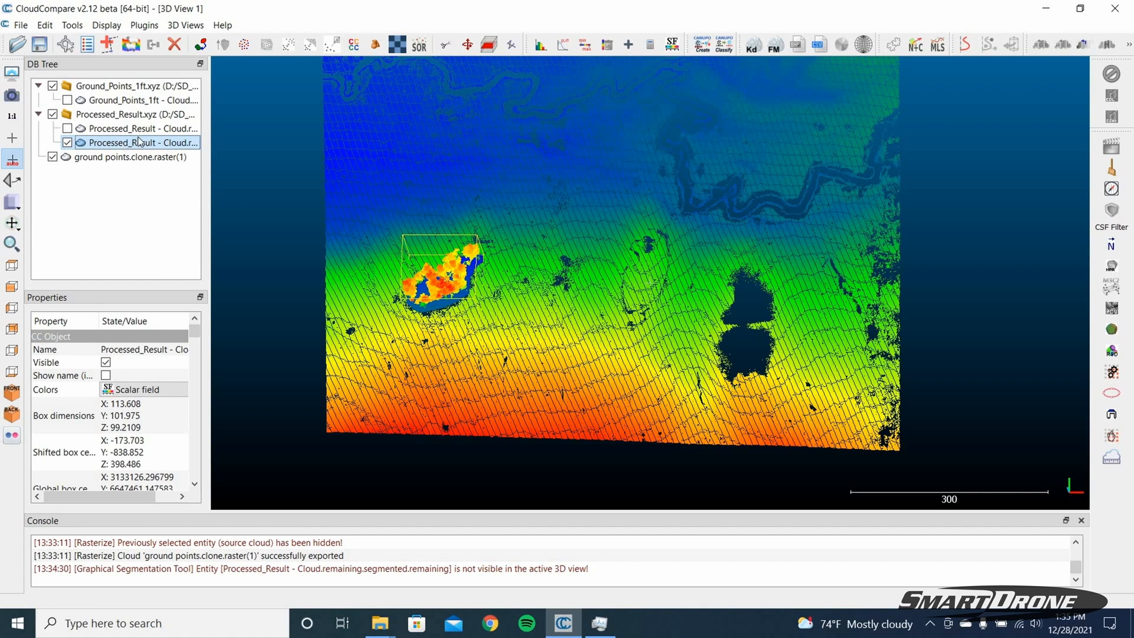
click(1104, 231)
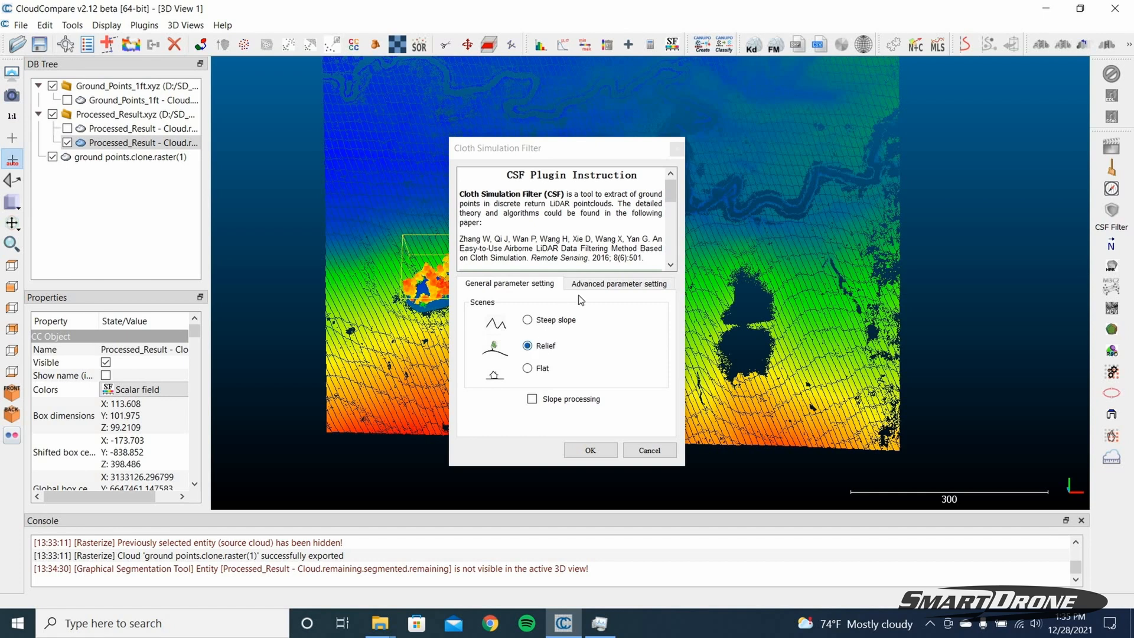
click(587, 286)
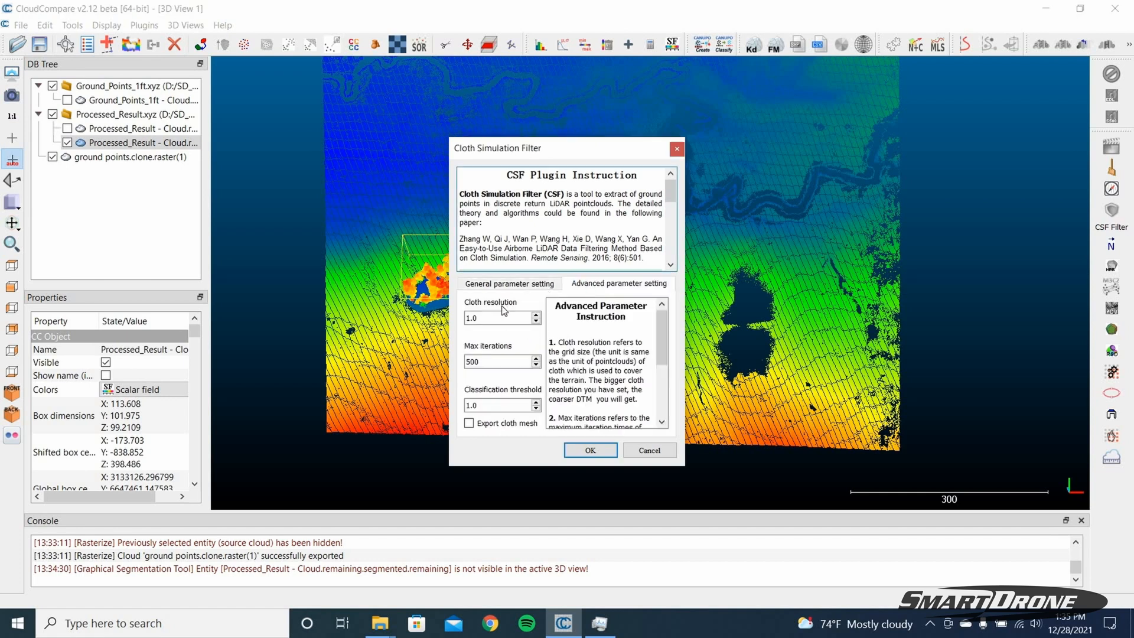
click(485, 405)
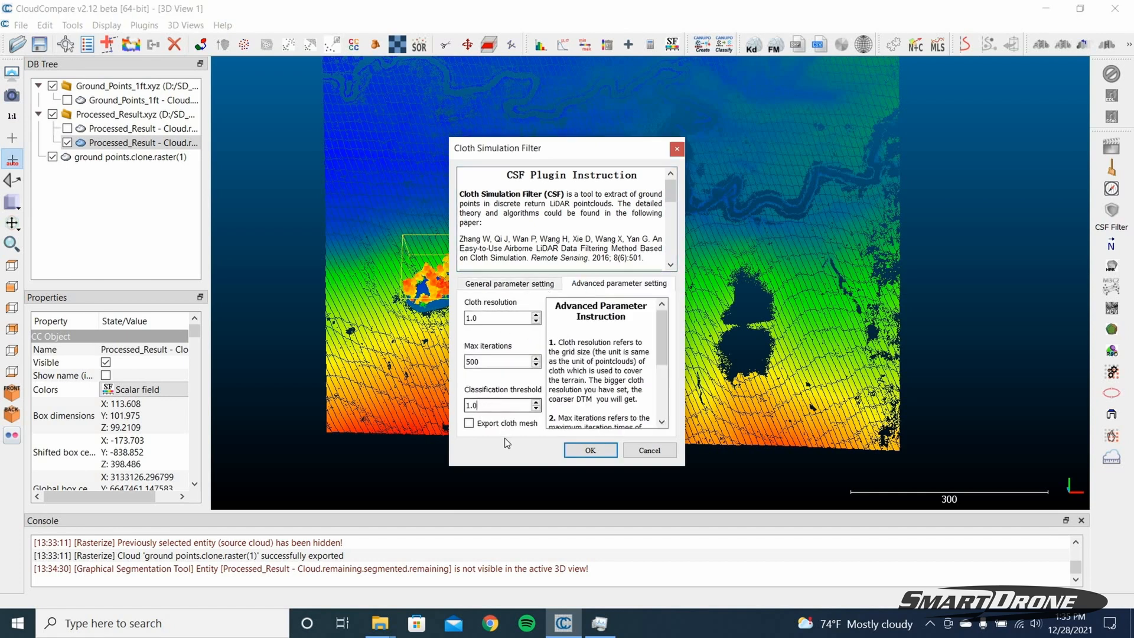
click(599, 452)
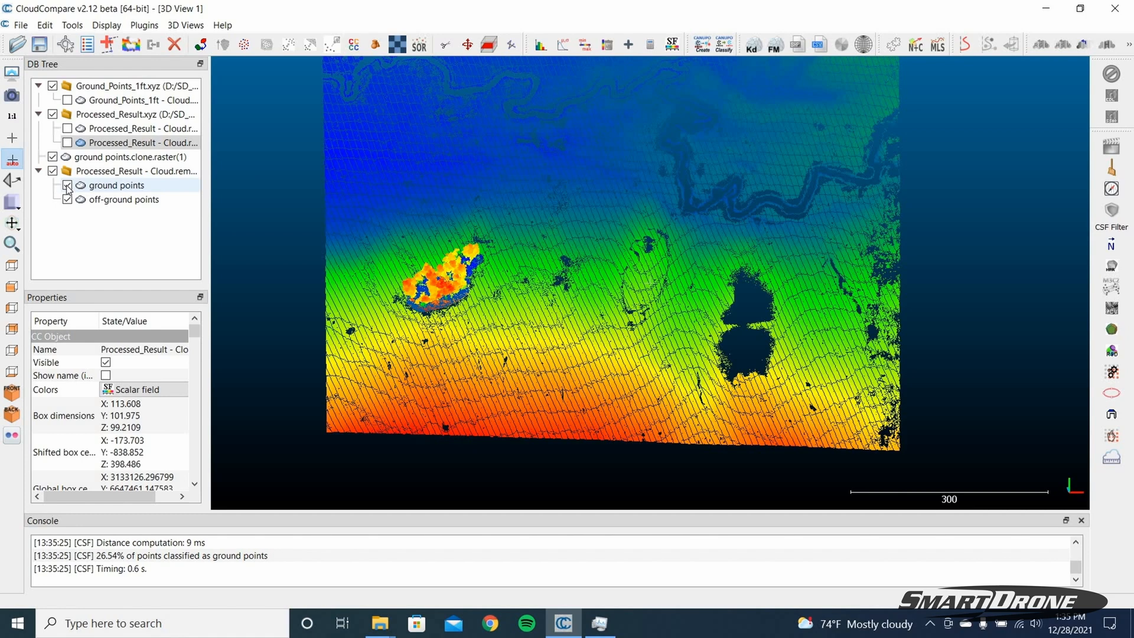
click(68, 199)
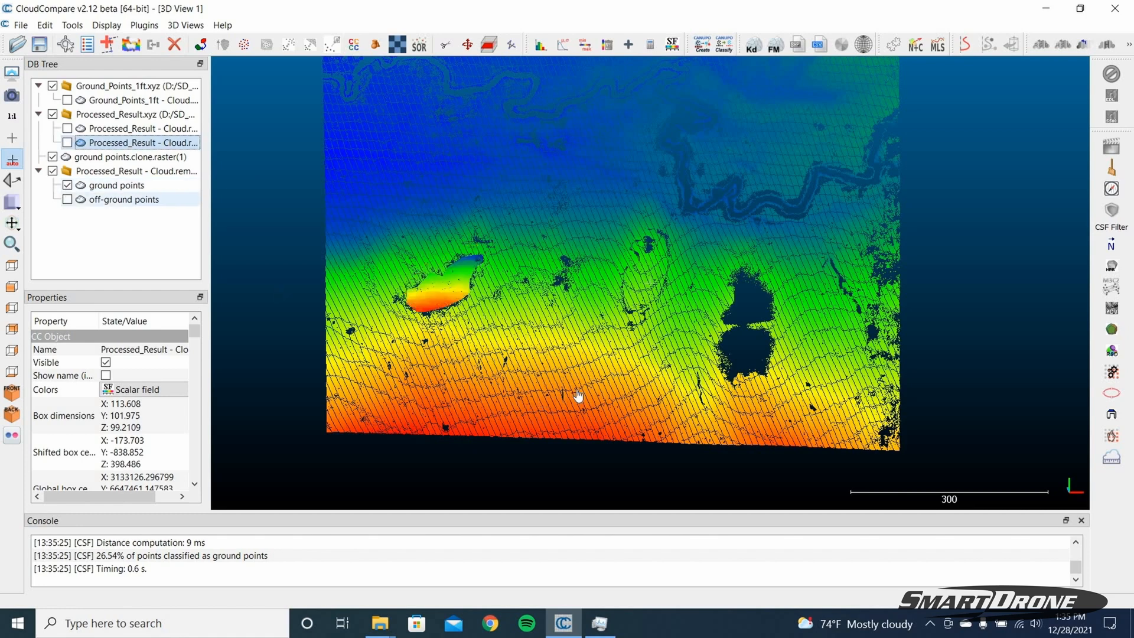
- Delete the off-ground points of the filtered patch, keeping its ground points
drag(576, 393, 562, 349)
right_drag(562, 349, 572, 388)
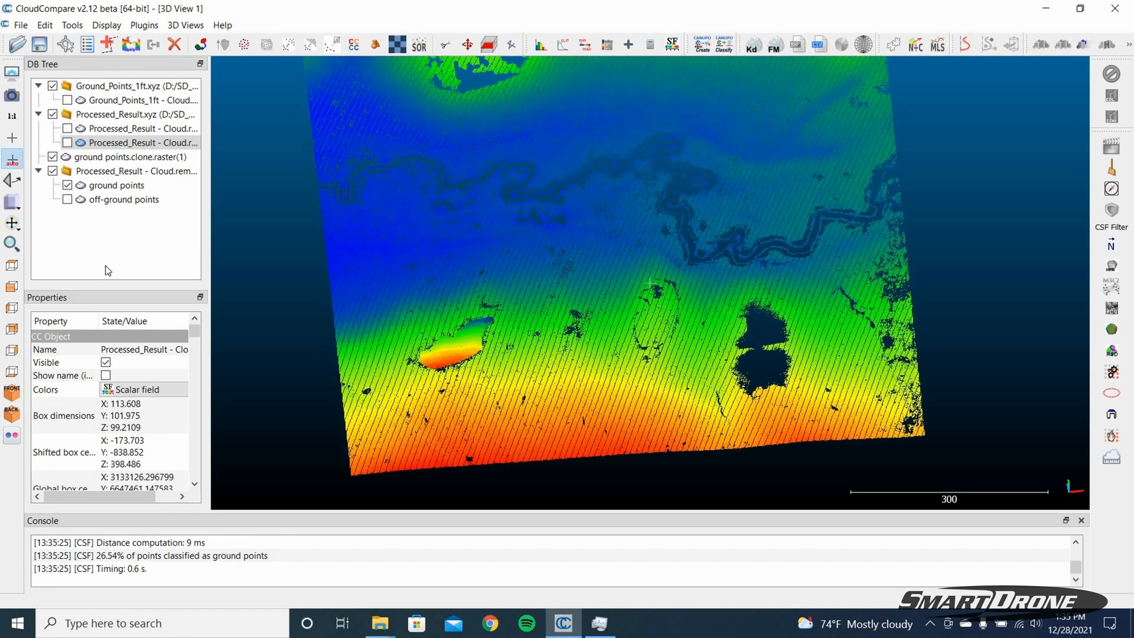
click(11, 265)
click(106, 187)
click(102, 199)
right_click(101, 200)
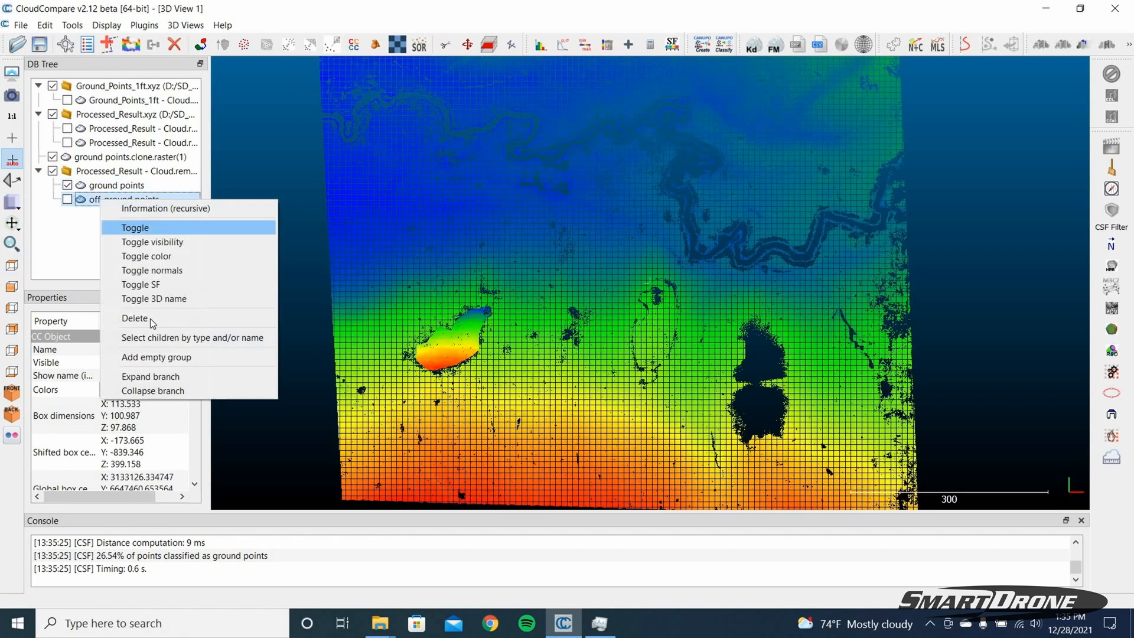
click(145, 319)
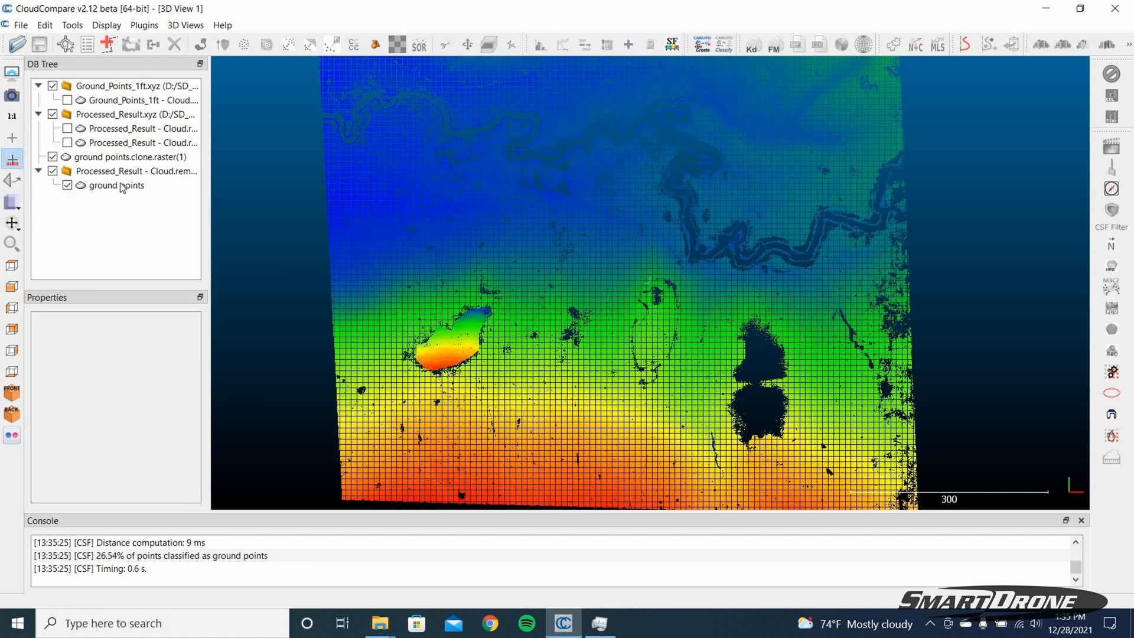
- Rasterize the patch's ground points with a grid step of 1.0, leaving empty cells empty, and export the raster as a cloud
click(123, 185)
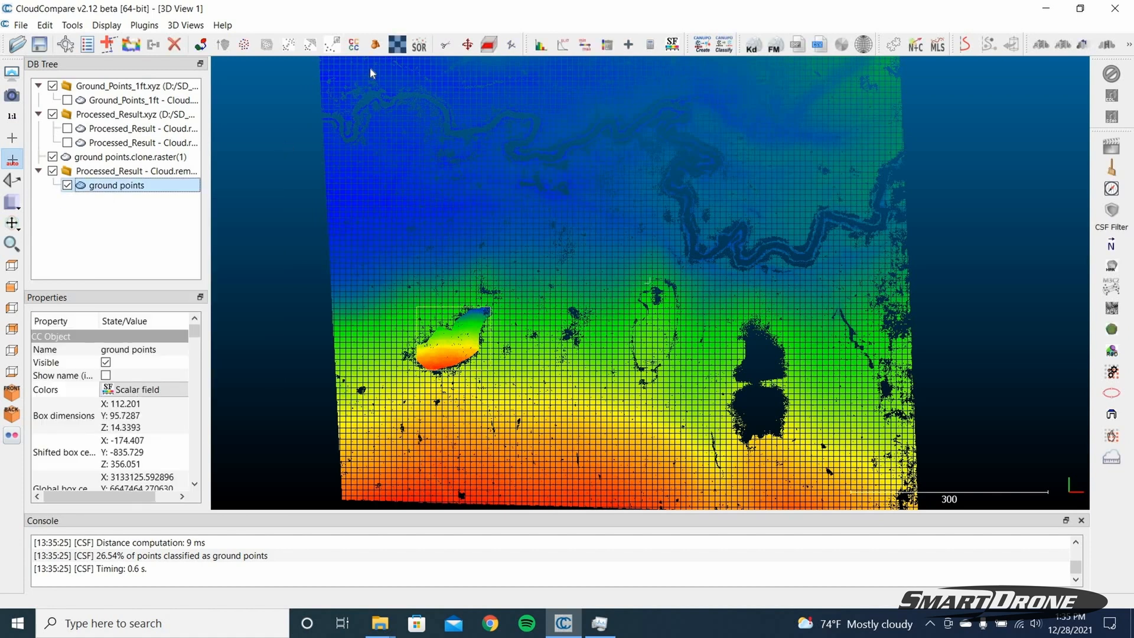
click(398, 44)
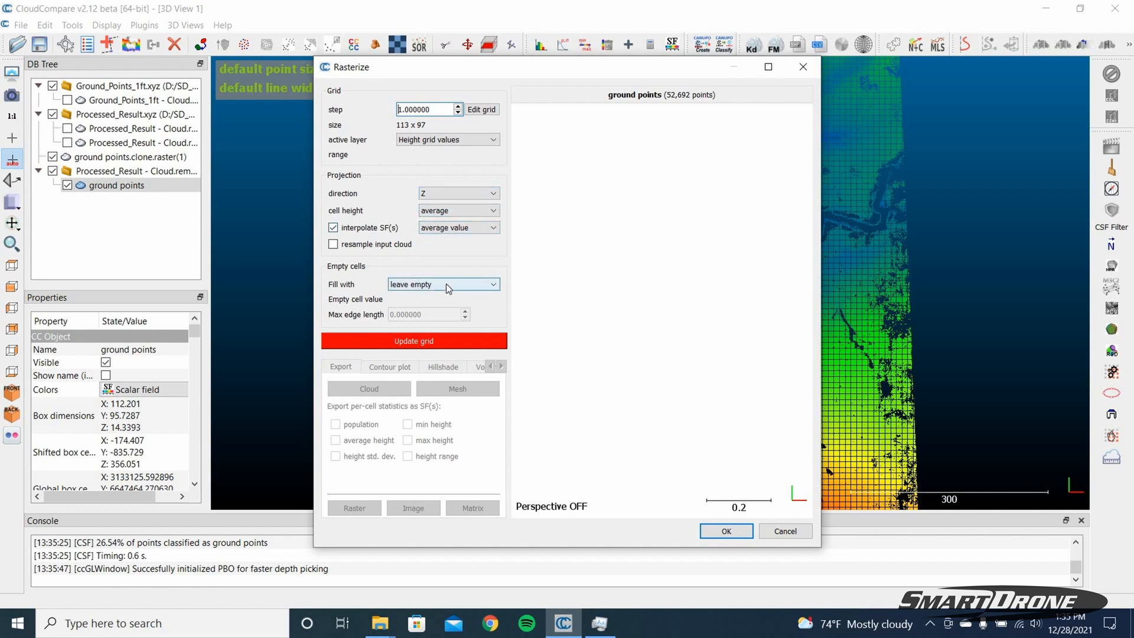
click(415, 343)
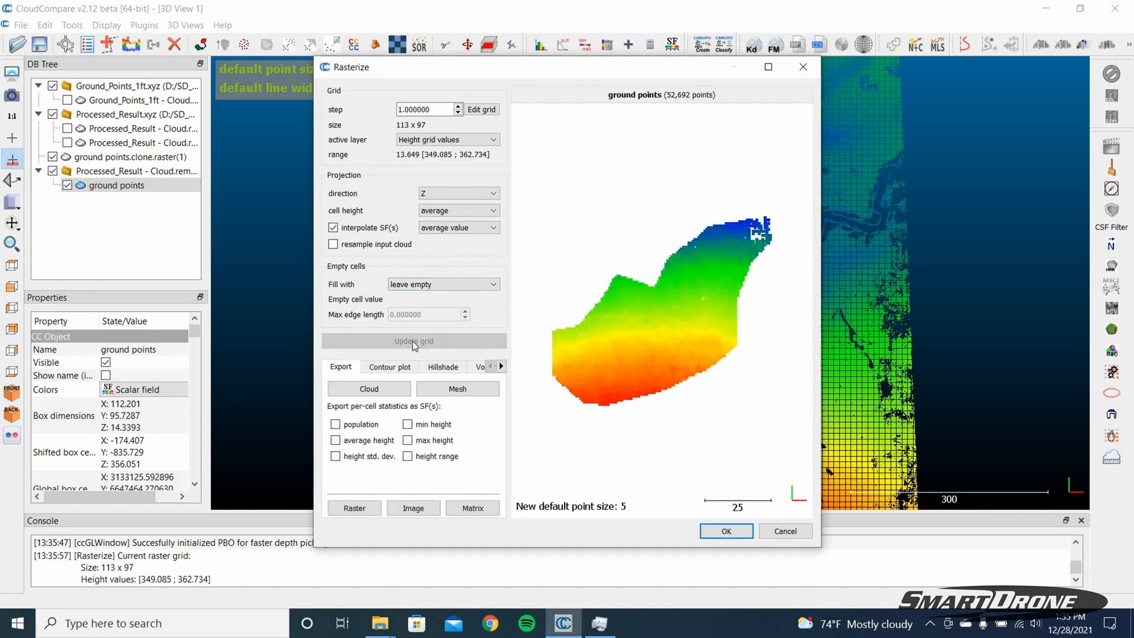
click(395, 391)
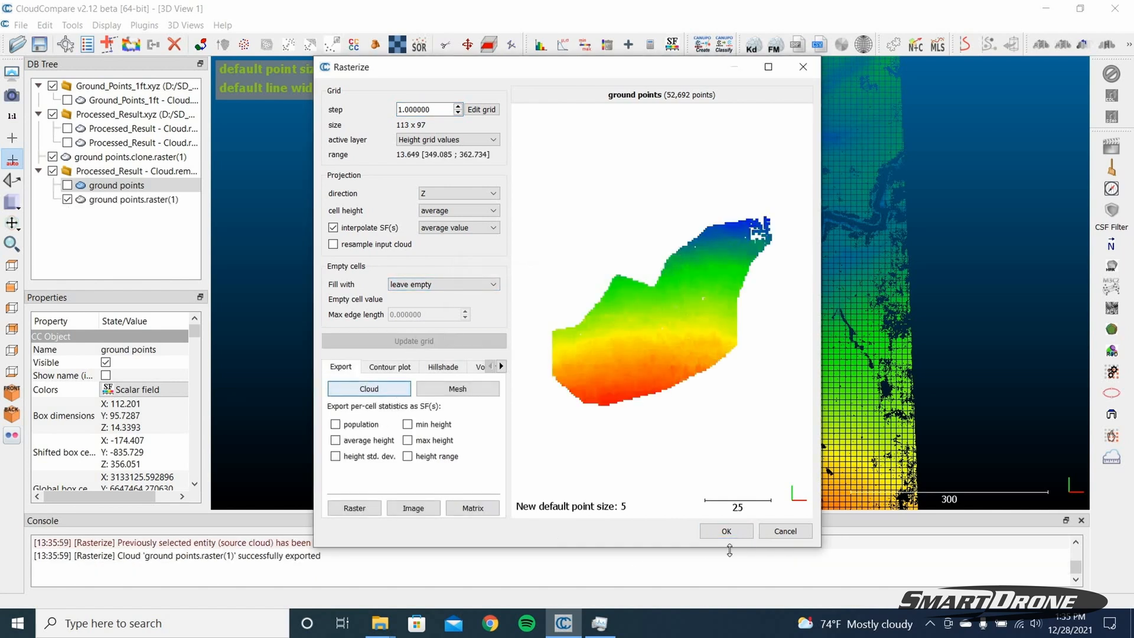
click(726, 530)
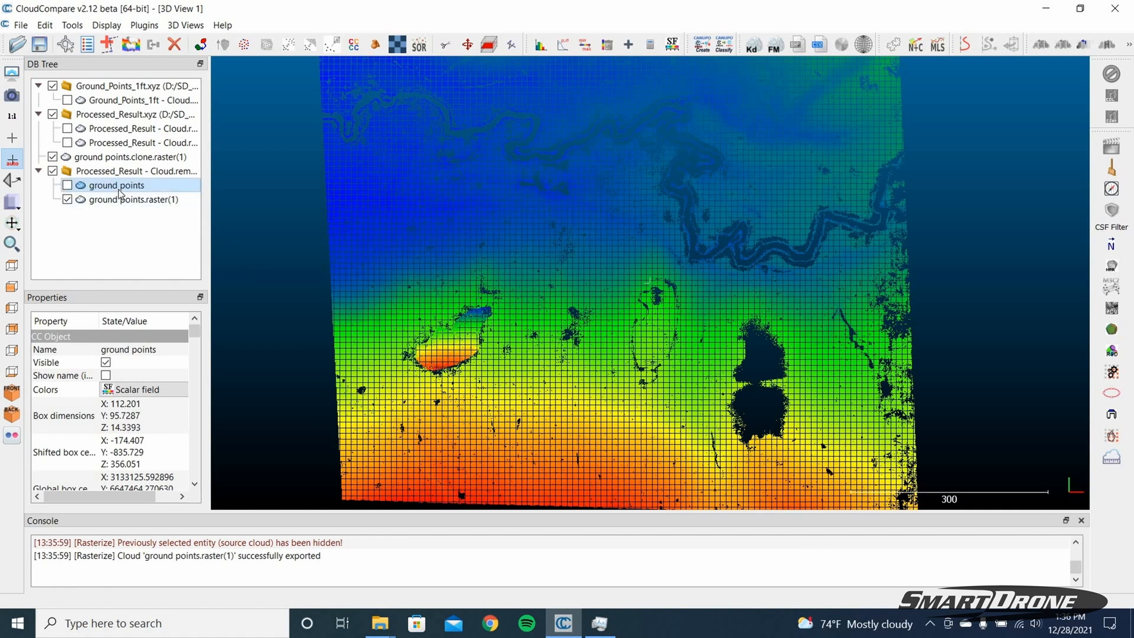
- Check the rasterized patch by toggling its visibility, and delete the unrasterized ground points from its group
click(78, 201)
click(68, 200)
click(68, 200)
click(58, 186)
right_click(97, 185)
click(133, 302)
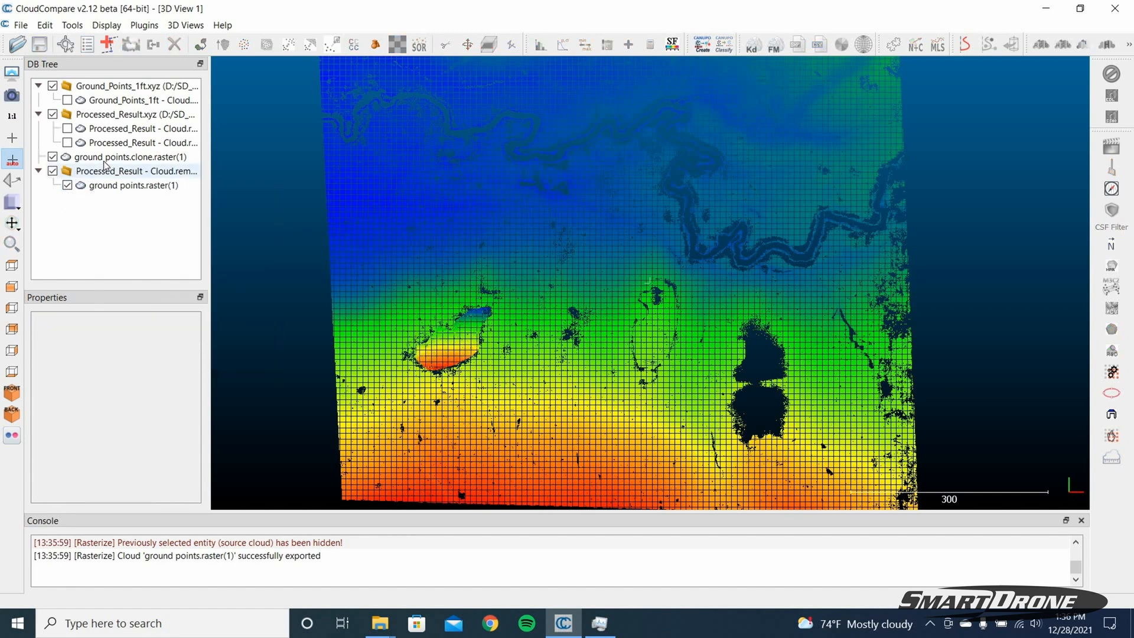
- Merge the rasterized patch with the ground points.clone.raster(1) cloud without generating an original cloud index scalar field
click(80, 158)
click(52, 157)
click(52, 157)
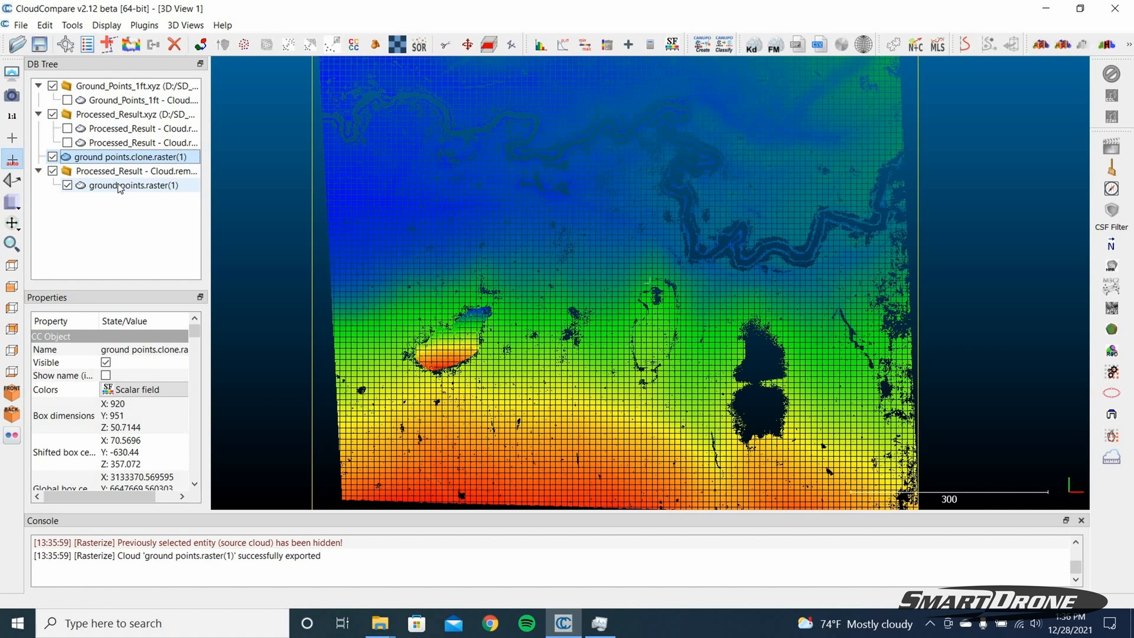
ctrl+click(118, 185)
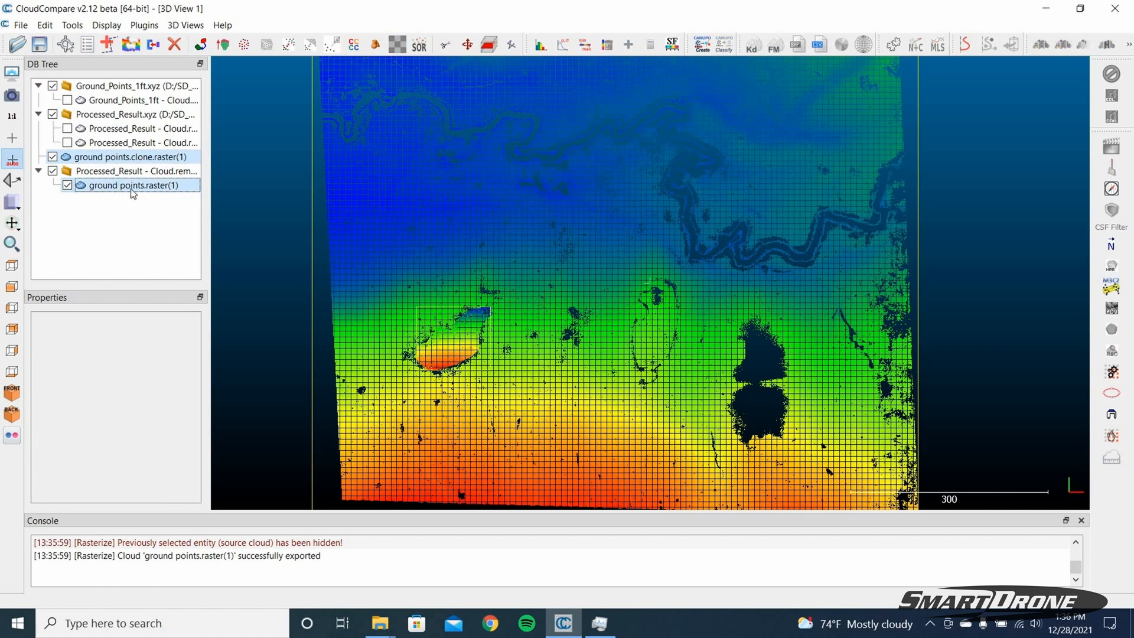
click(153, 45)
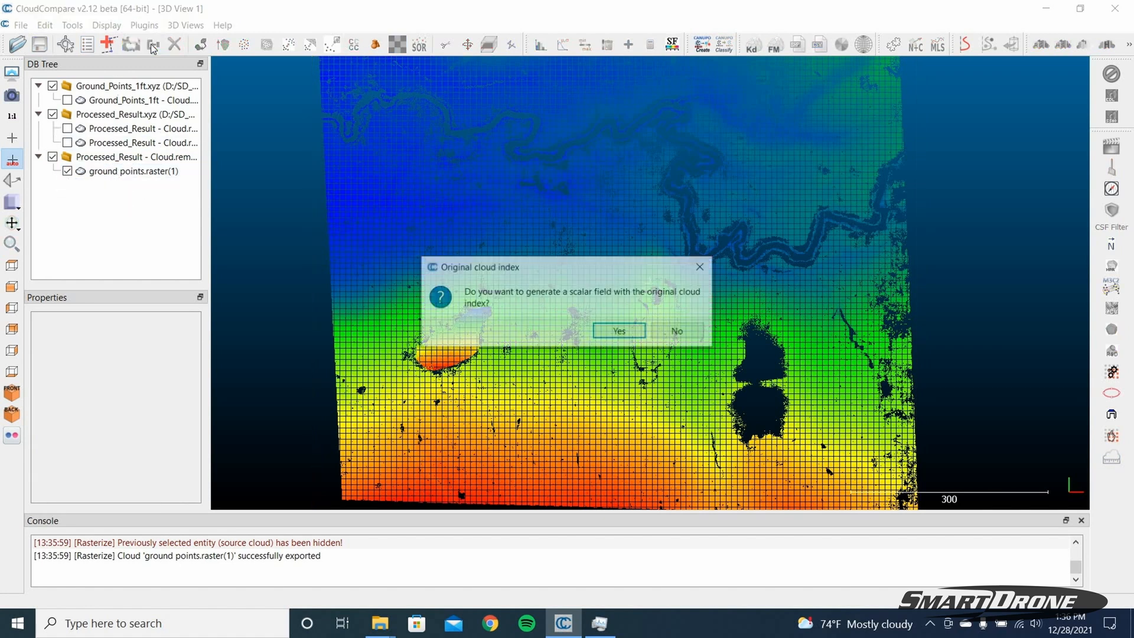
click(656, 334)
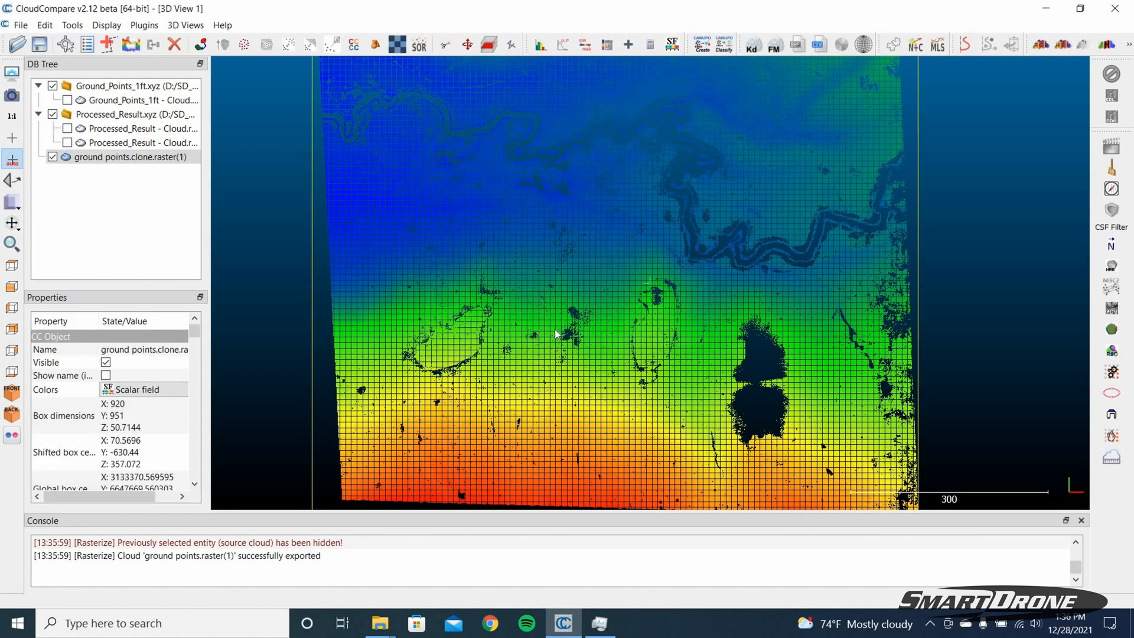
- Examine the merged ground cloud by toggling its visibility and viewing the filled areas and terrain profile up close from several angles
click(52, 157)
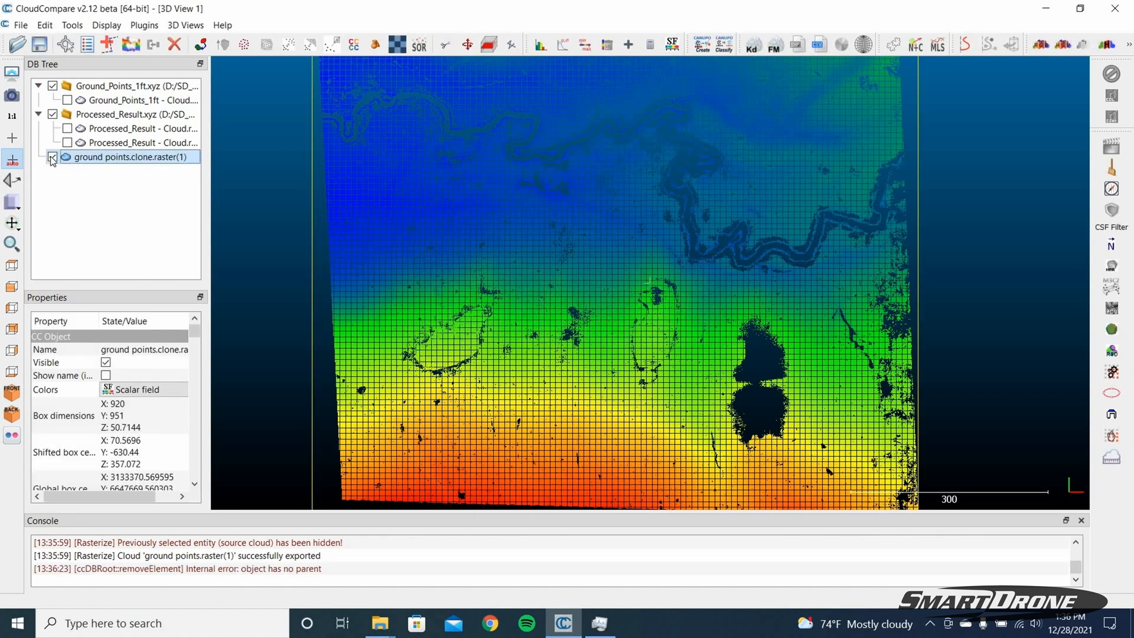
click(52, 157)
scroll(611, 379, up, 10)
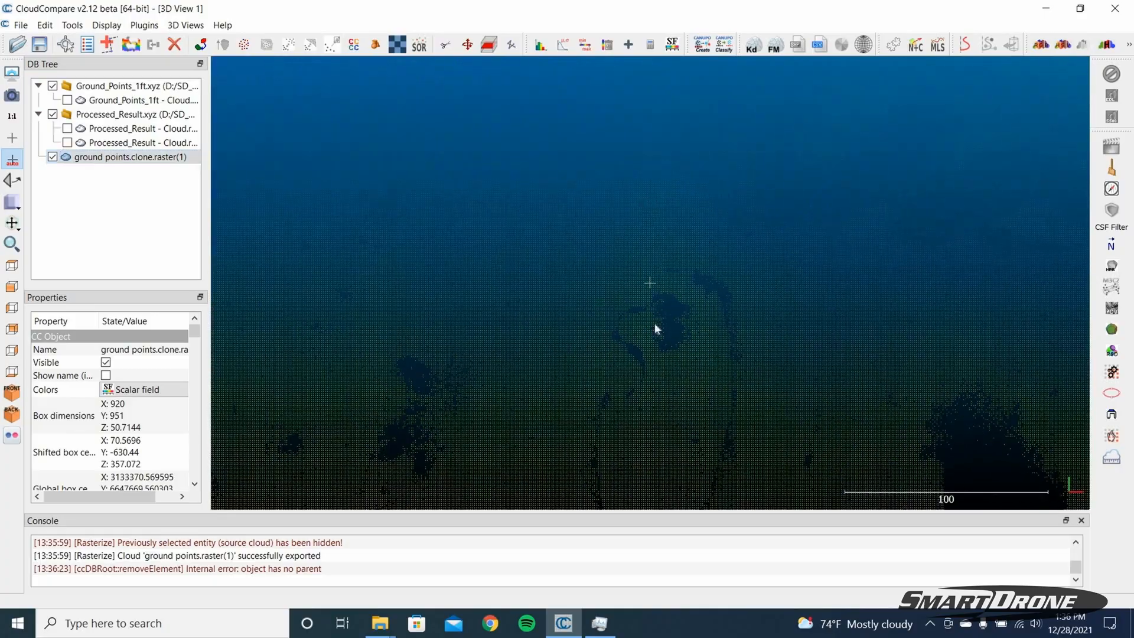
drag(656, 384, 746, 122)
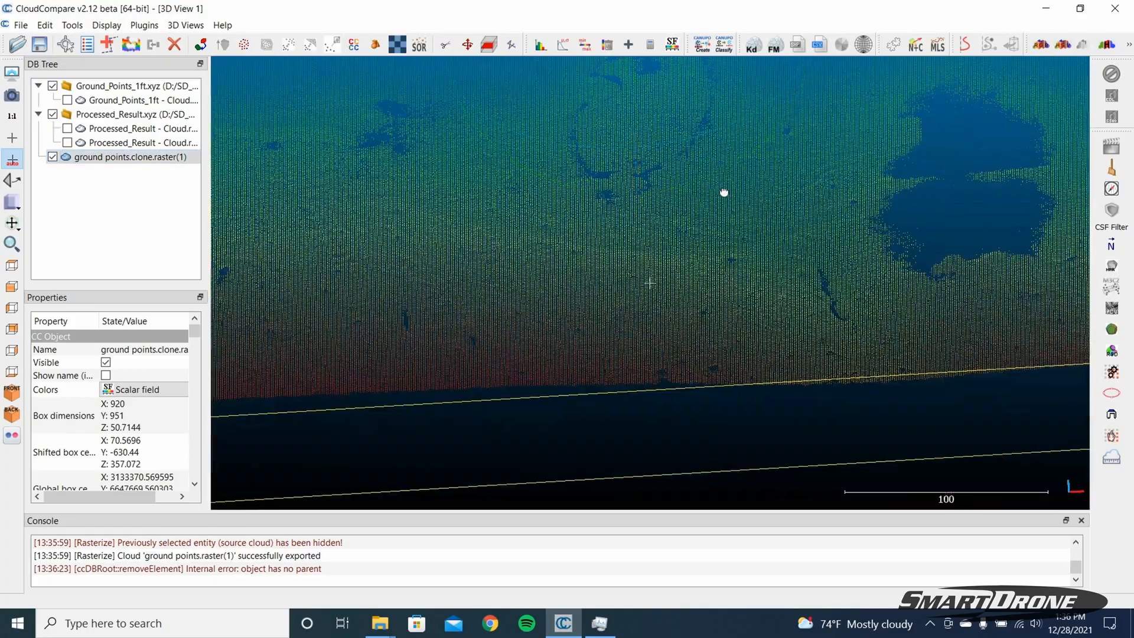
drag(724, 192, 701, 116)
click(687, 112)
scroll(686, 116, down, 6)
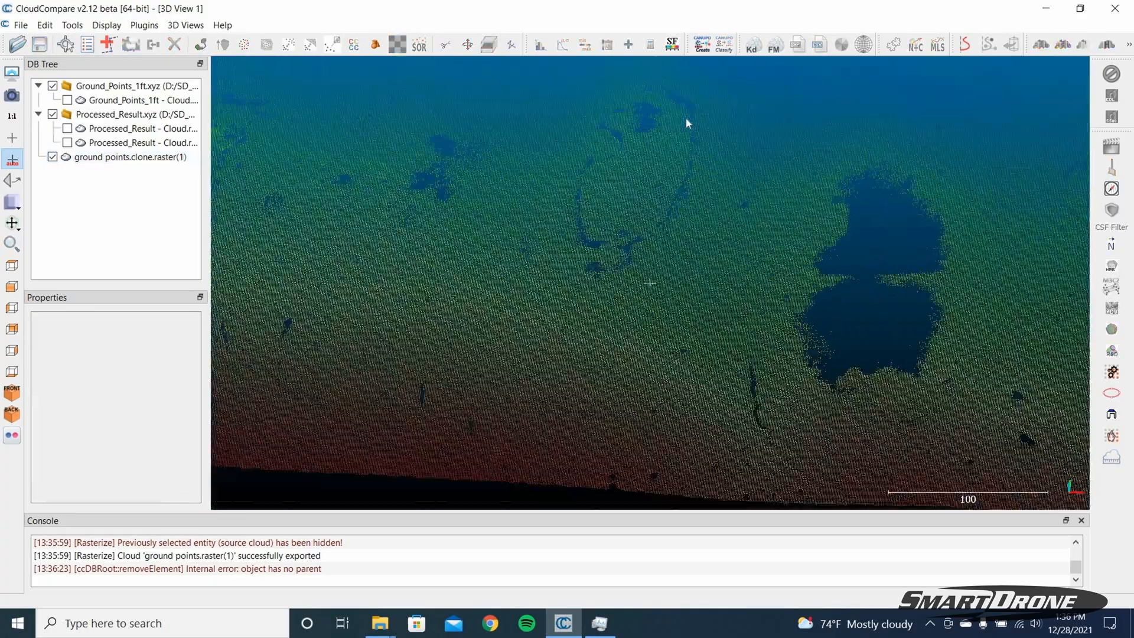
drag(687, 192, 590, 246)
scroll(628, 296, up, 4)
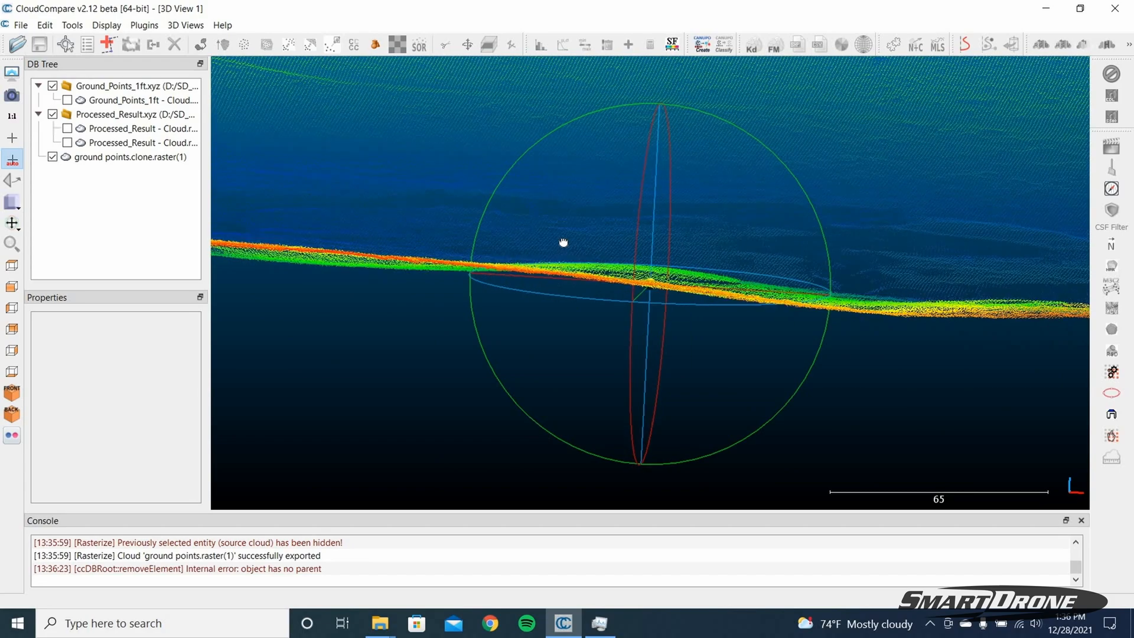
drag(535, 253, 445, 297)
drag(715, 371, 676, 366)
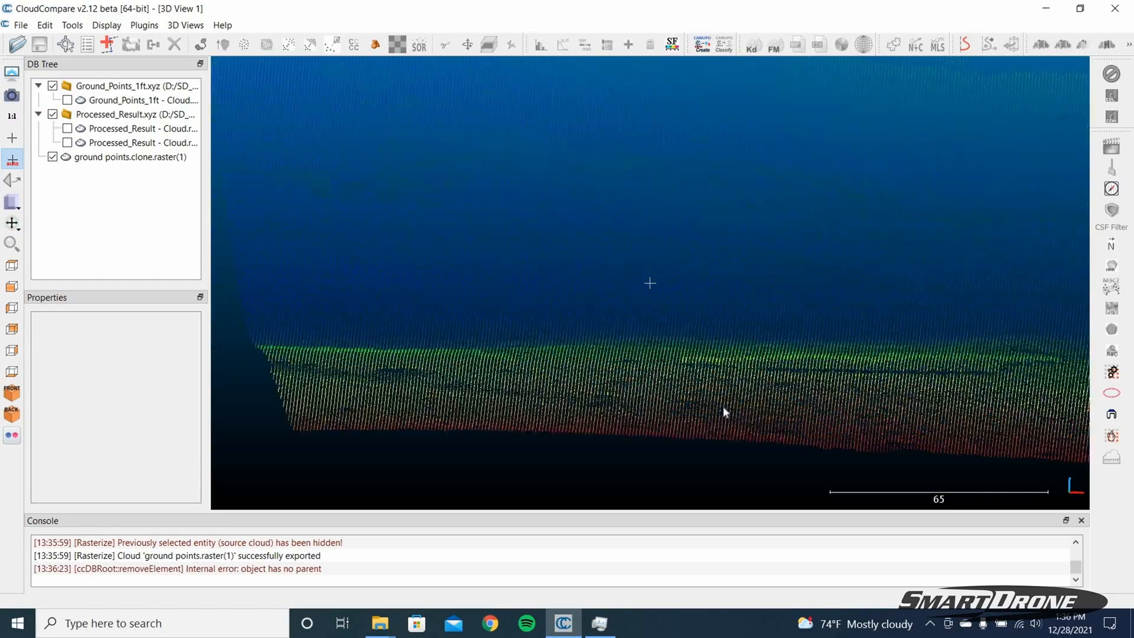
drag(726, 412, 908, 396)
drag(642, 329, 763, 320)
- Examine the whole merged cloud from above and at a tilt, comparing the filled voids with the remaining gaps
scroll(762, 321, down, 5)
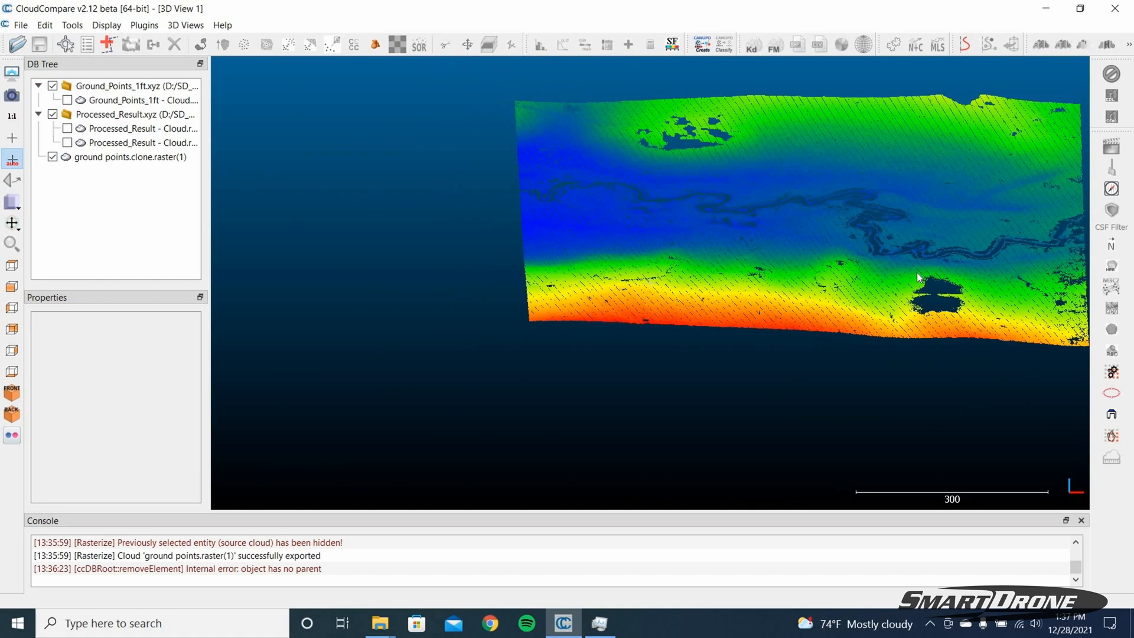
drag(783, 385, 821, 437)
right_drag(907, 150, 679, 255)
right_drag(451, 241, 451, 239)
drag(370, 238, 565, 413)
drag(522, 358, 525, 219)
drag(528, 279, 555, 262)
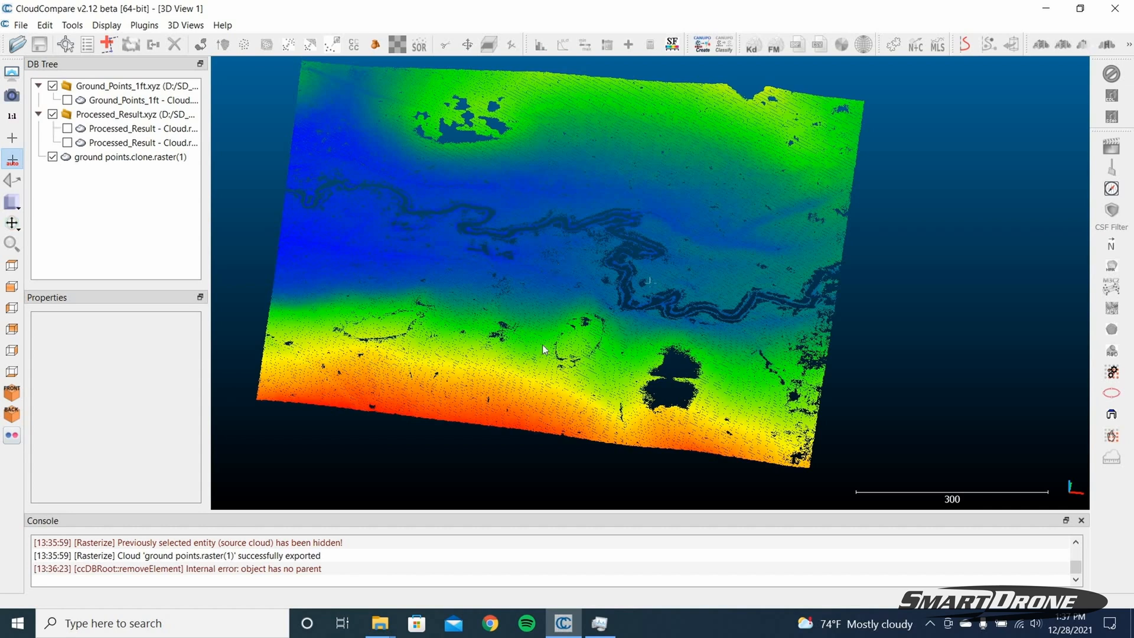
drag(723, 307, 671, 298)
scroll(629, 373, up, 3)
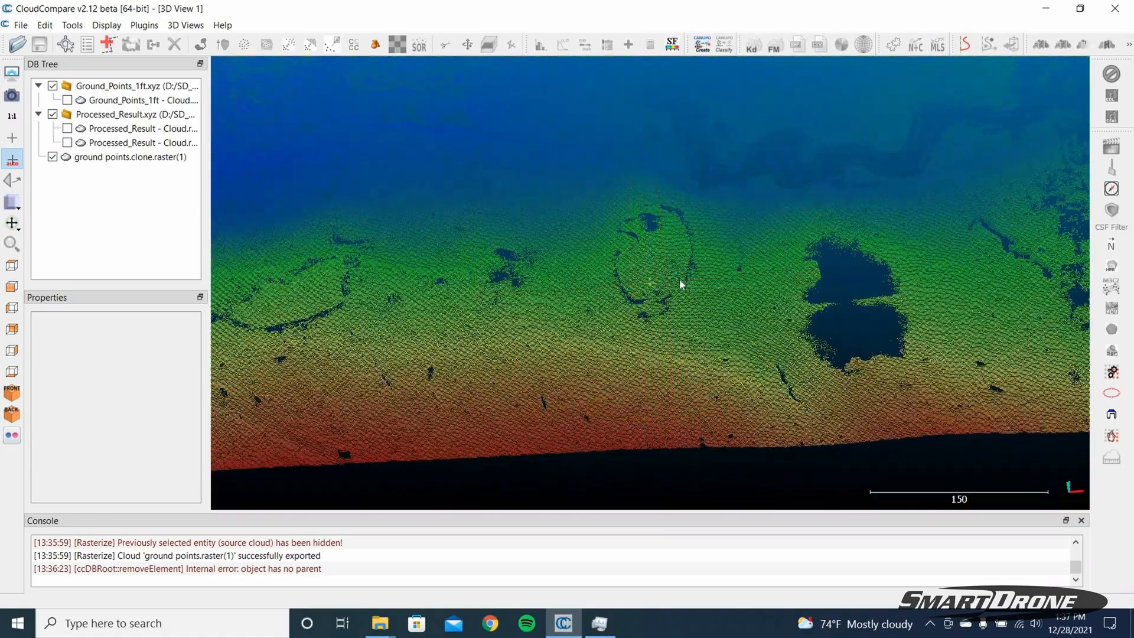